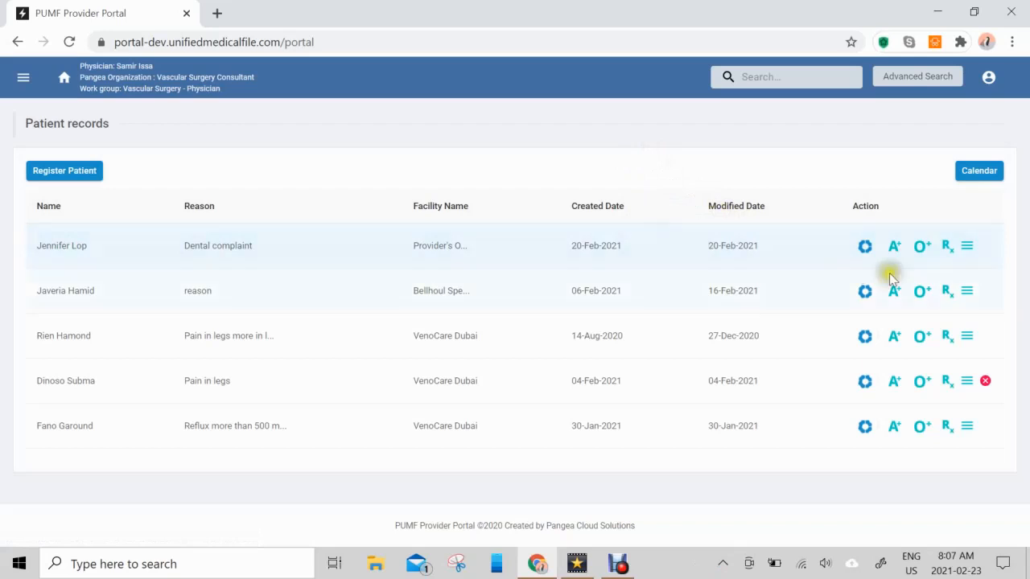
Look at the related forms of the patient record with the dental complaint, and close the list again
click(967, 246)
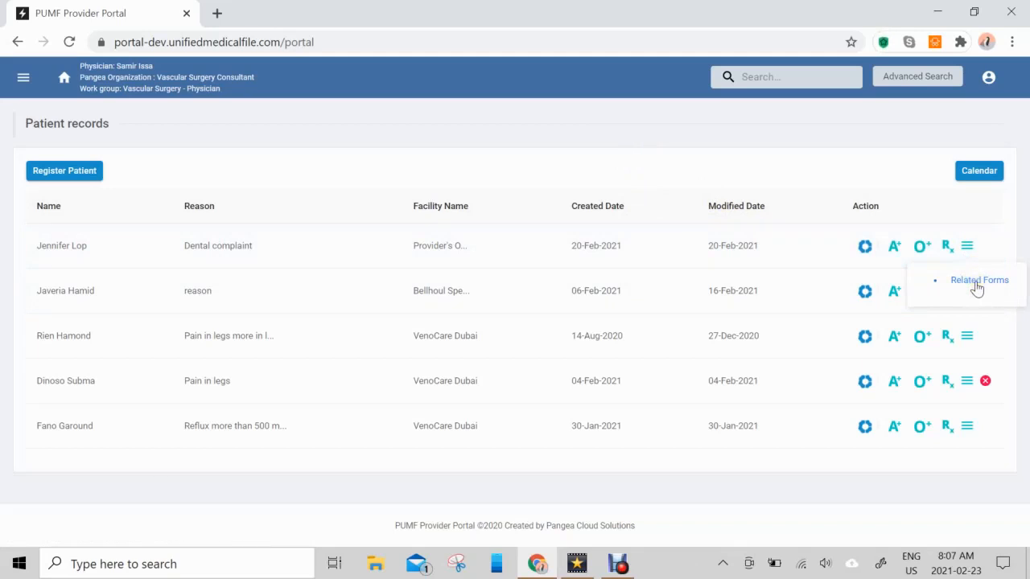
click(968, 250)
click(968, 251)
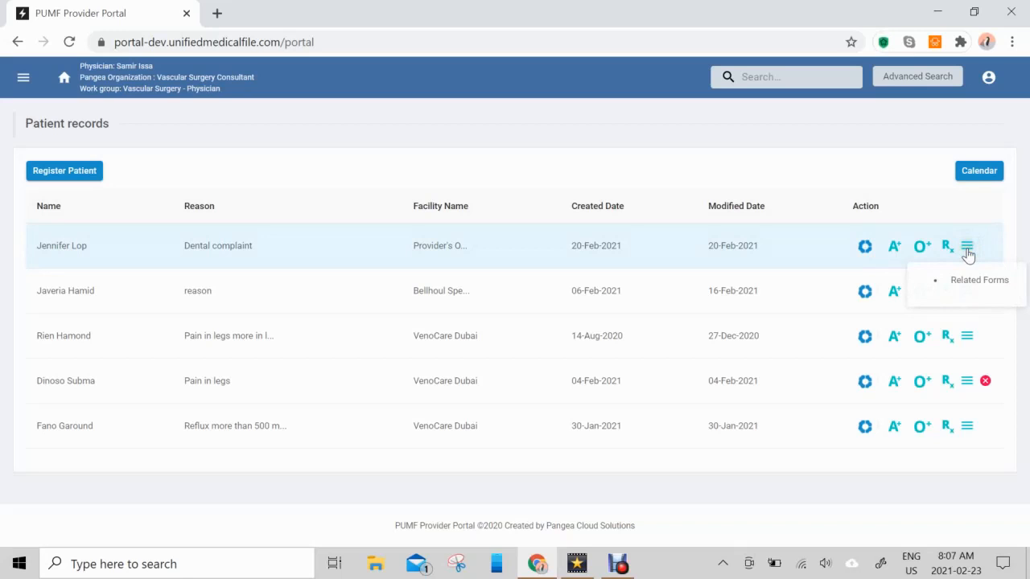
click(970, 288)
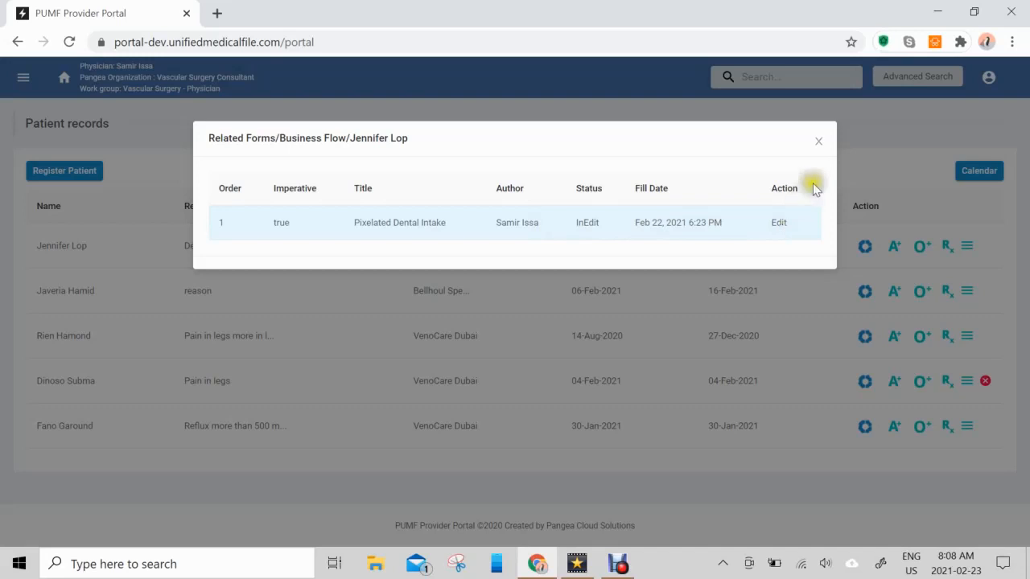
click(818, 142)
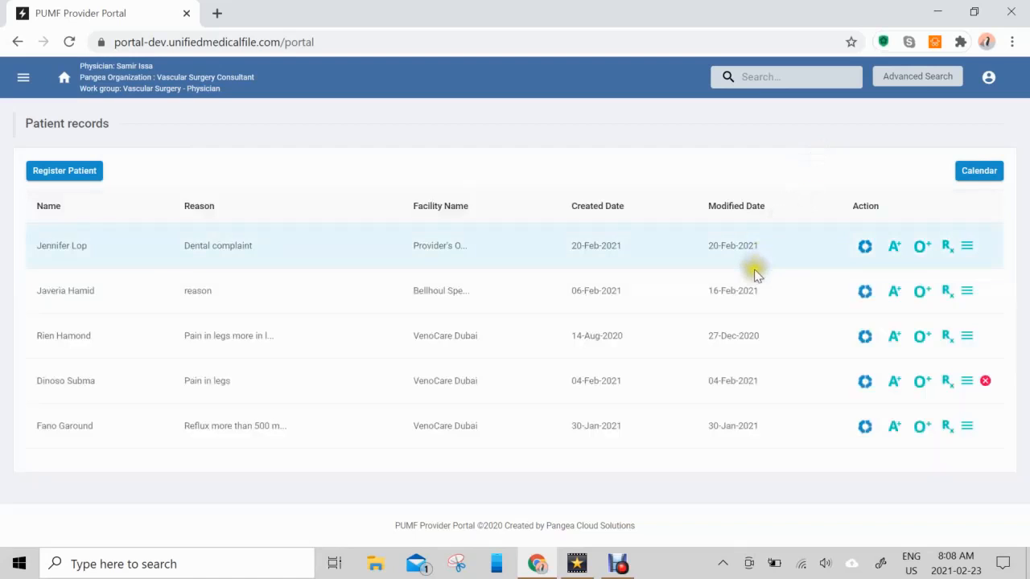
Open the dental-complaint patient's file and the "Initial V V visit with US" form of the 25-Jul-2020 activity
click(865, 247)
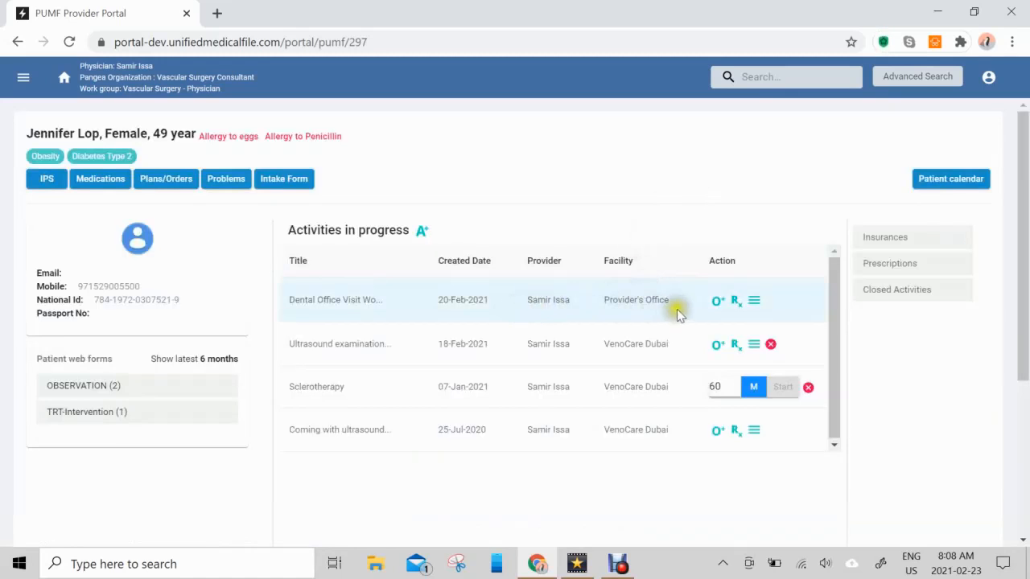
click(755, 302)
mouse_move(757, 309)
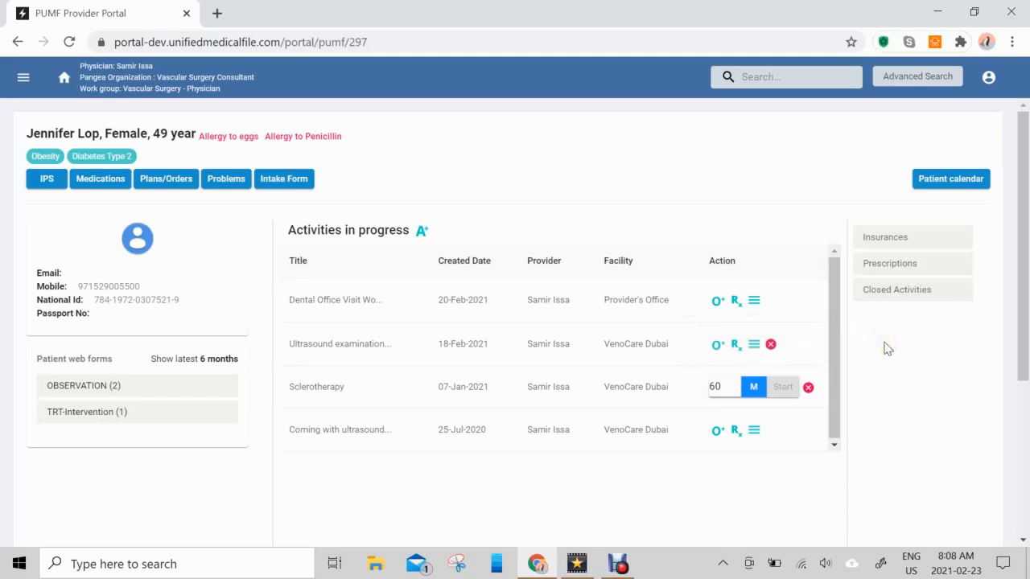
click(756, 347)
click(754, 431)
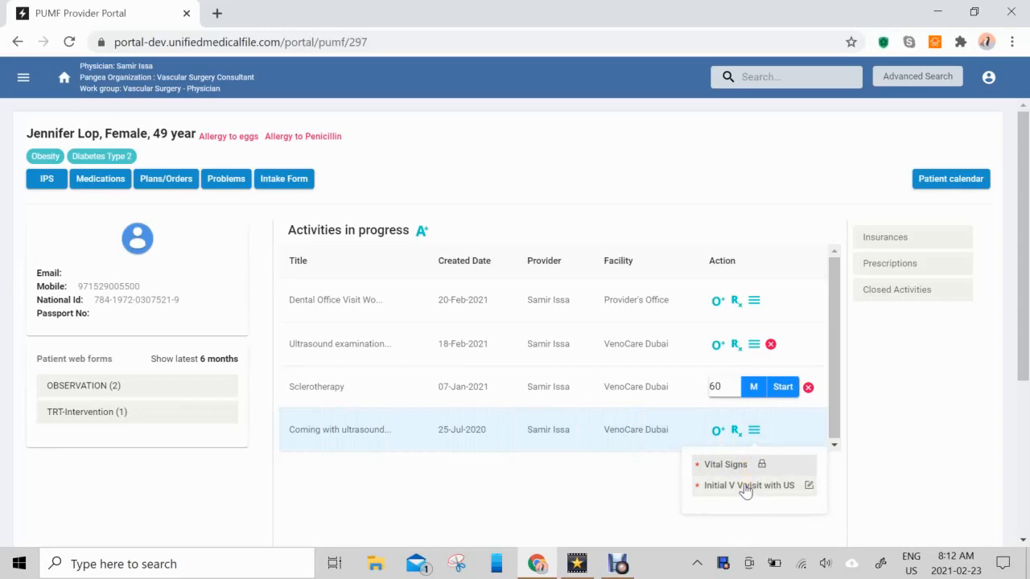
click(746, 488)
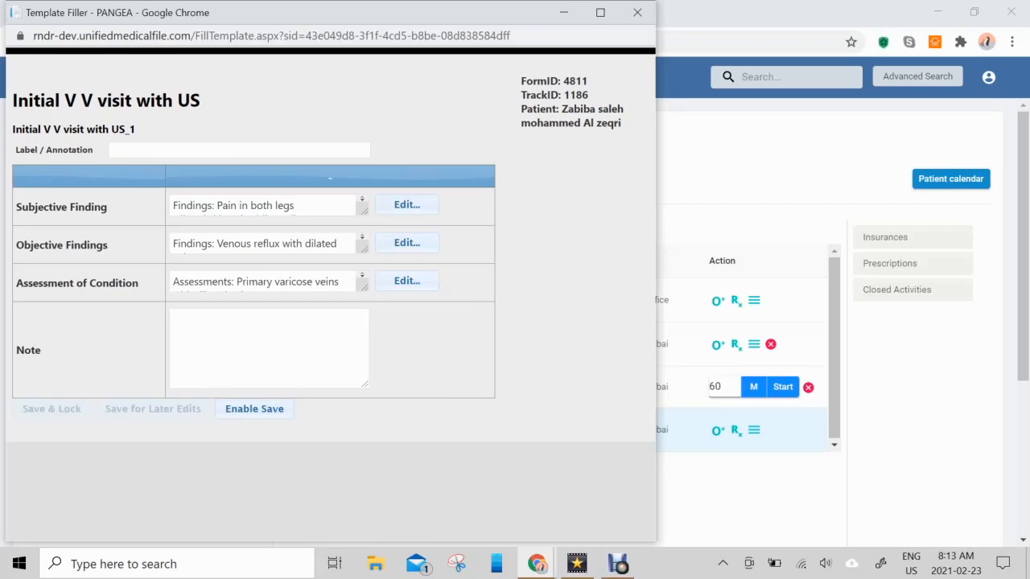
Change the first entry of the form's Subjective Finding to "Pain in right leg"
click(122, 149)
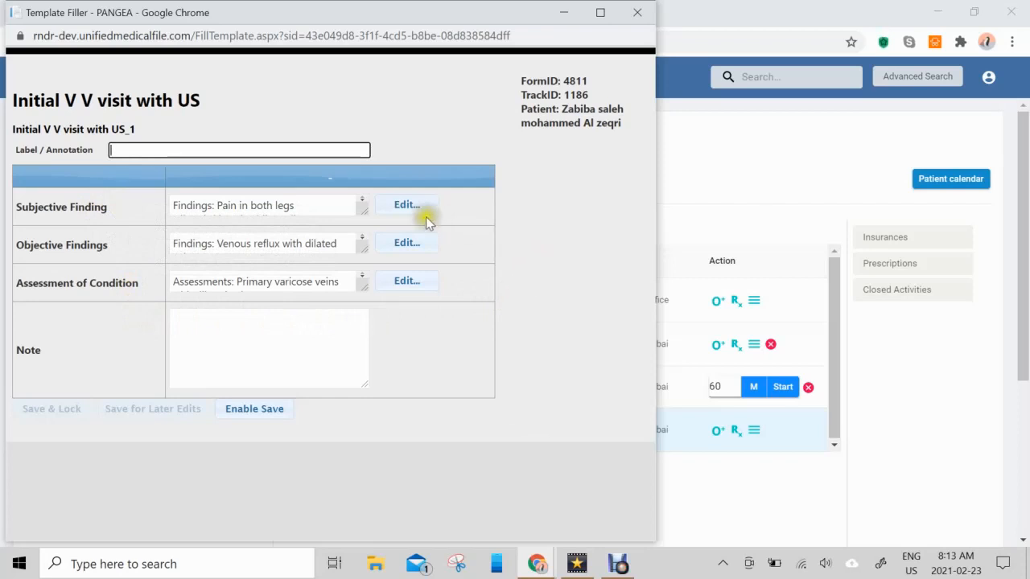
click(401, 211)
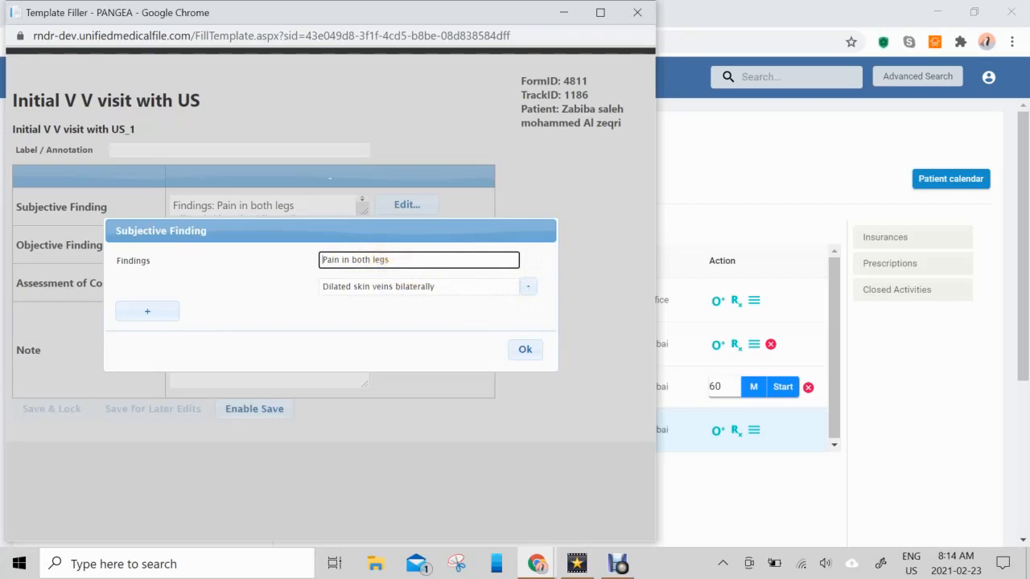
key(BackSpace)
key(BackSpace)
key(BackSpace)
key(BackSpace)
key(BackSpace)
text(tight leg)
Replace the second subjective finding with "ulcer in right ankle area", save the findings and recheck them
click(527, 288)
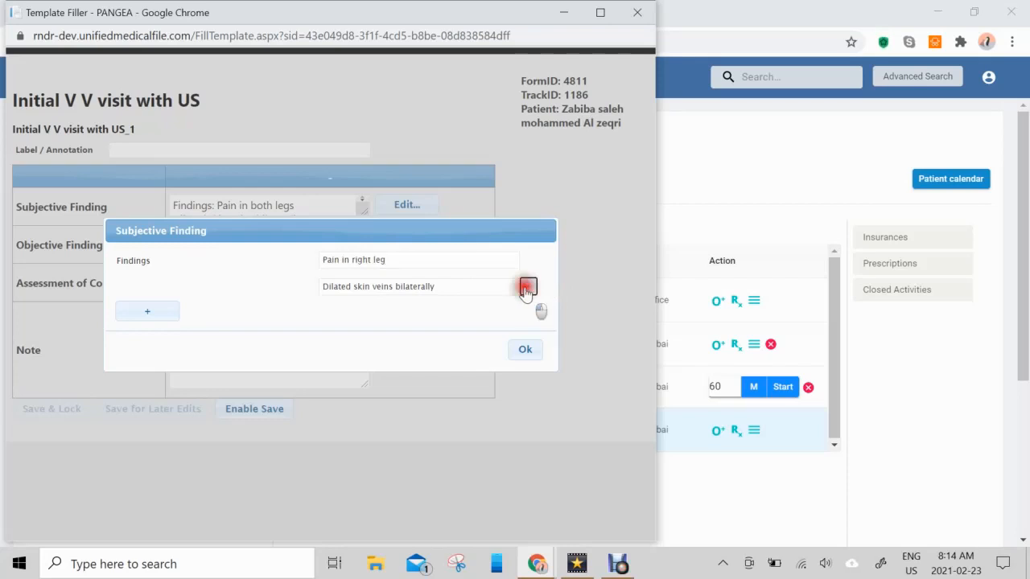
click(153, 294)
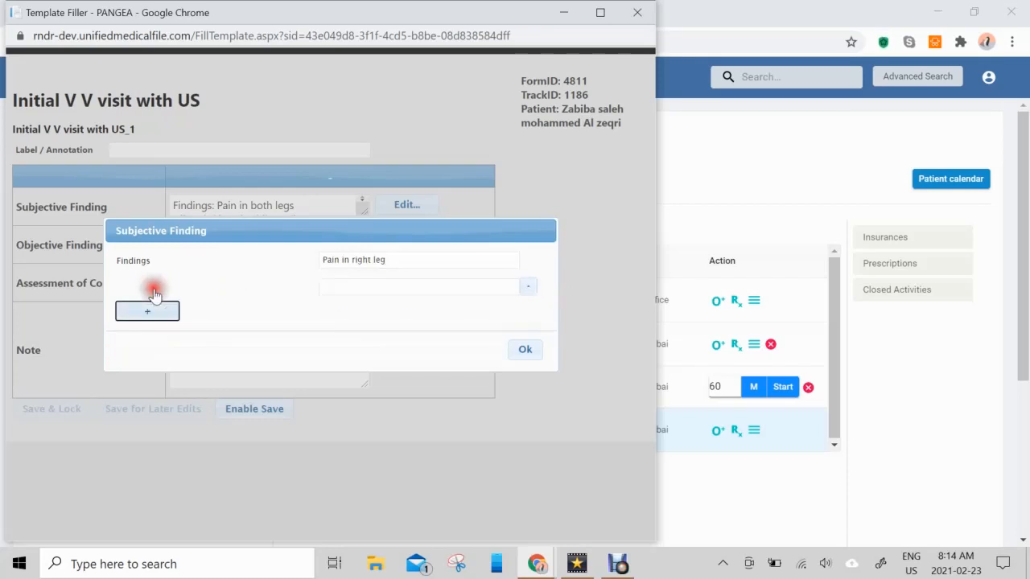
click(326, 287)
text(ulcer in right ankle area)
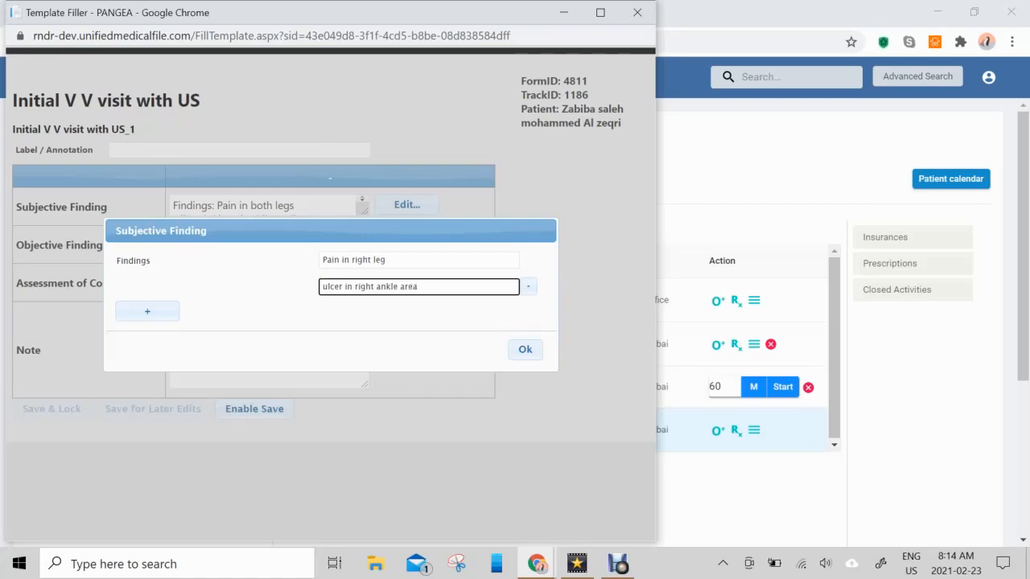
click(528, 350)
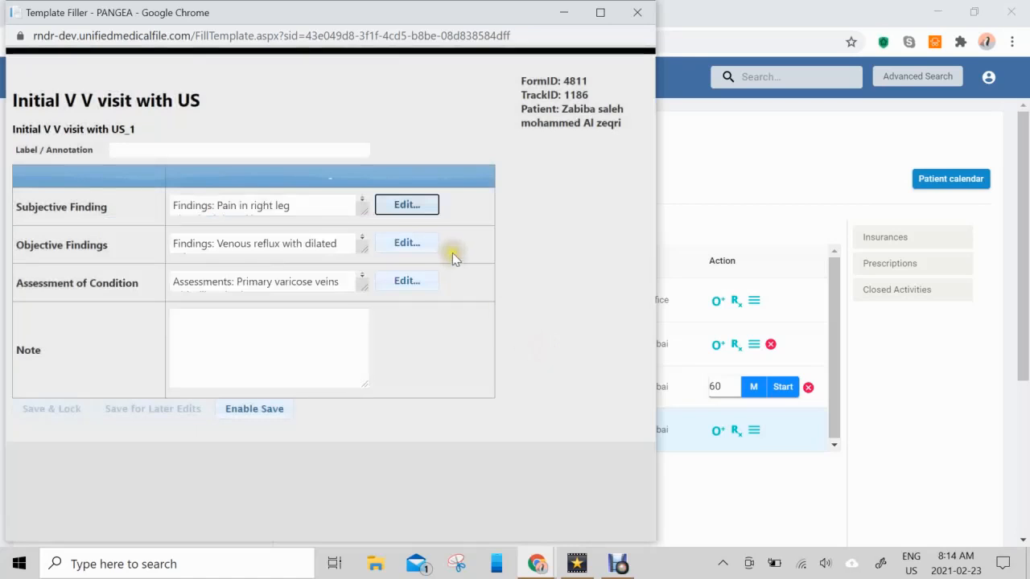
click(402, 208)
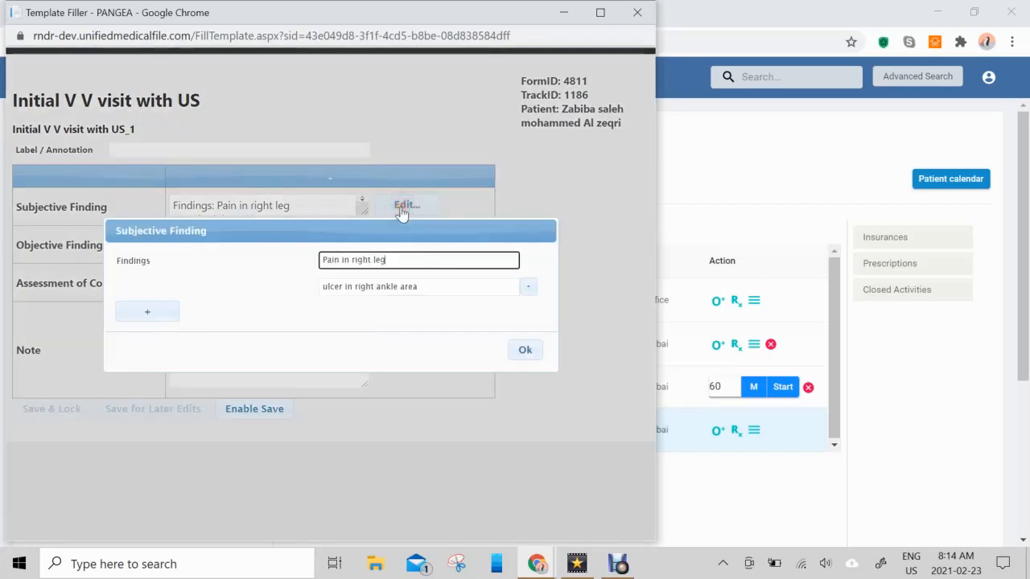
click(527, 351)
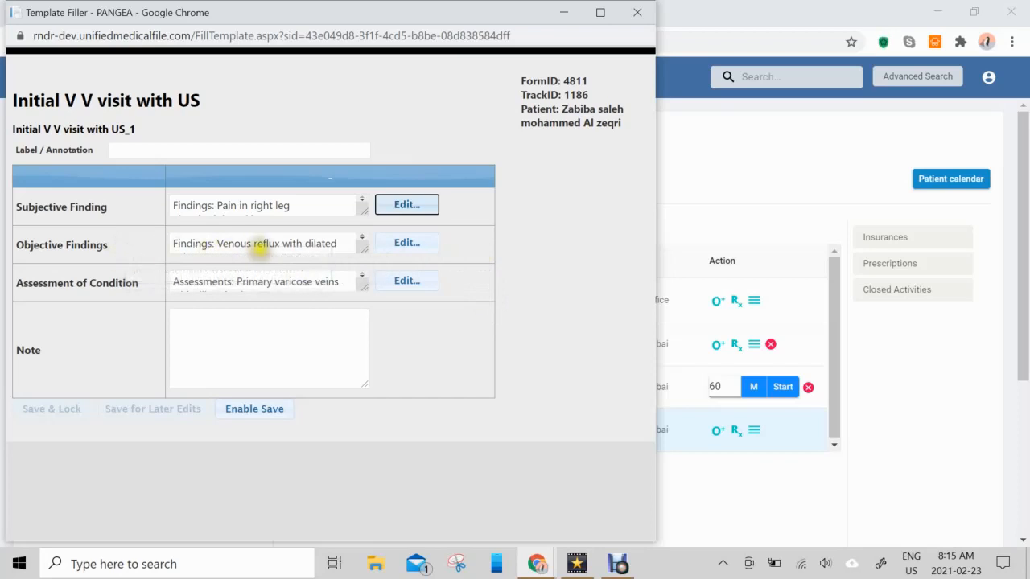
Remove the RGS, RSS, LGS, LSS and one of the two Perforator entries from the Objective Findings
click(418, 242)
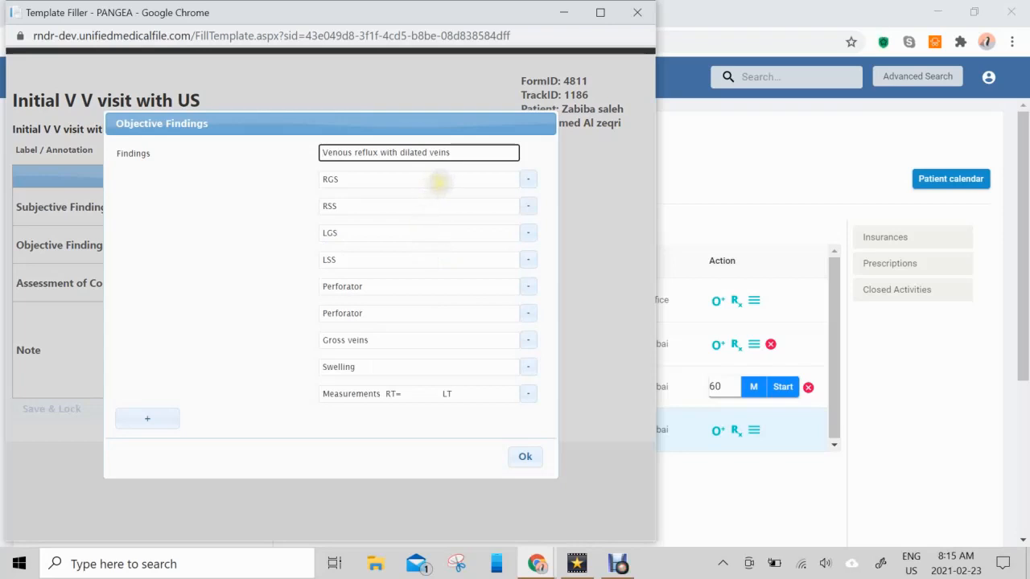
click(528, 180)
click(528, 180)
click(528, 180)
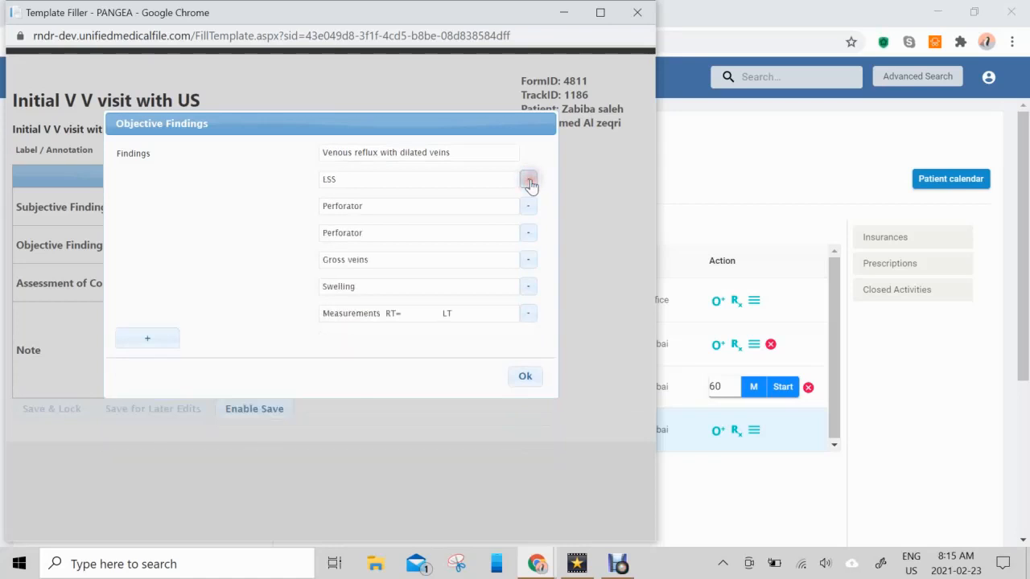
click(528, 180)
click(528, 180)
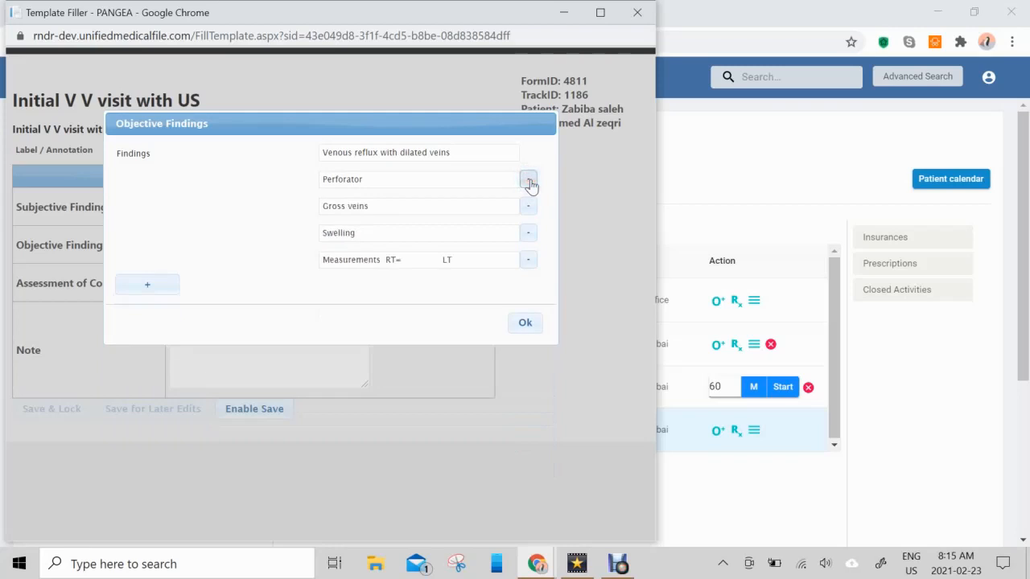
Complete the remaining perforator finding as "Perforator @ 10 cm and of 5 mm in Rt ankle"
click(478, 179)
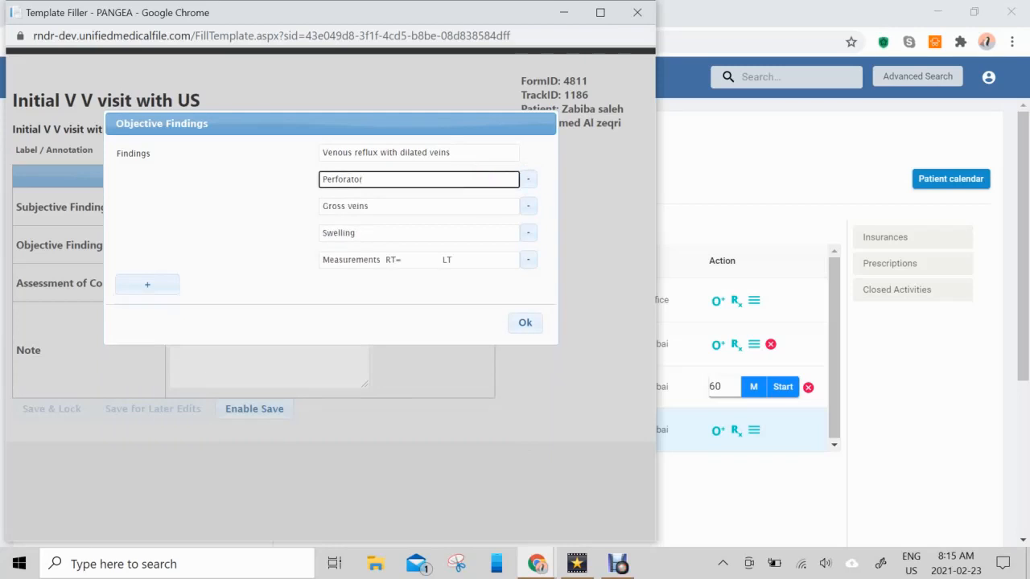
text(@ 1)
text(0 cm)
text( an)
text(f)
text( of 5 m)
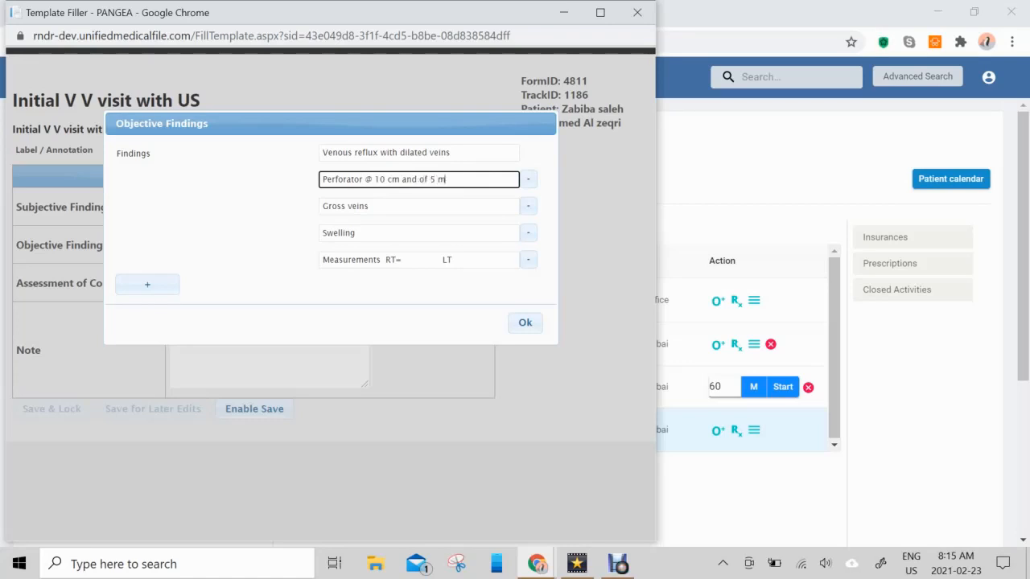
text(m in Rt)
text( ar)
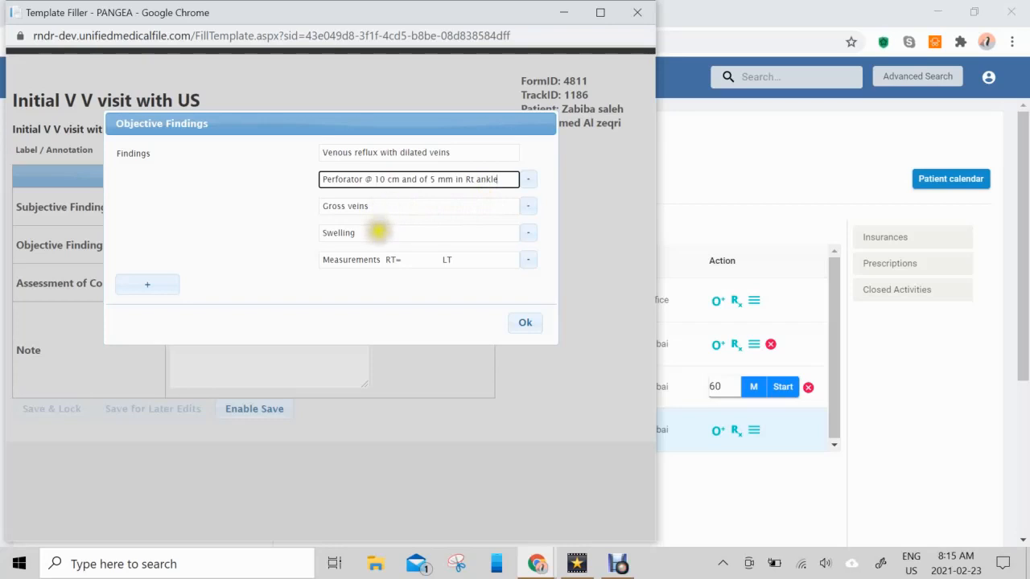
Remove the Measurements entry, extend the swelling finding to "Swelling of the RT ankle" and confirm the objective findings
click(397, 260)
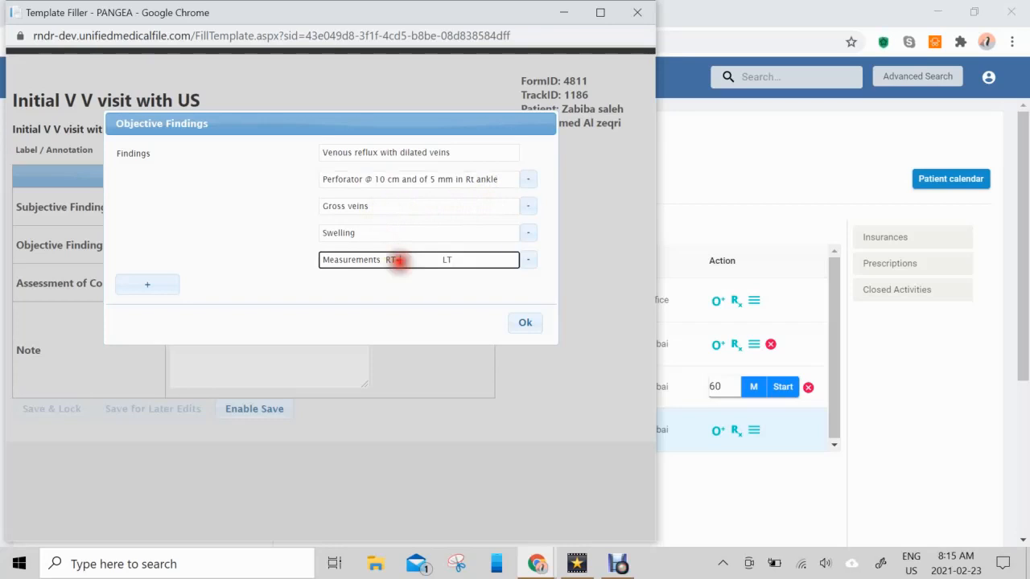
click(530, 260)
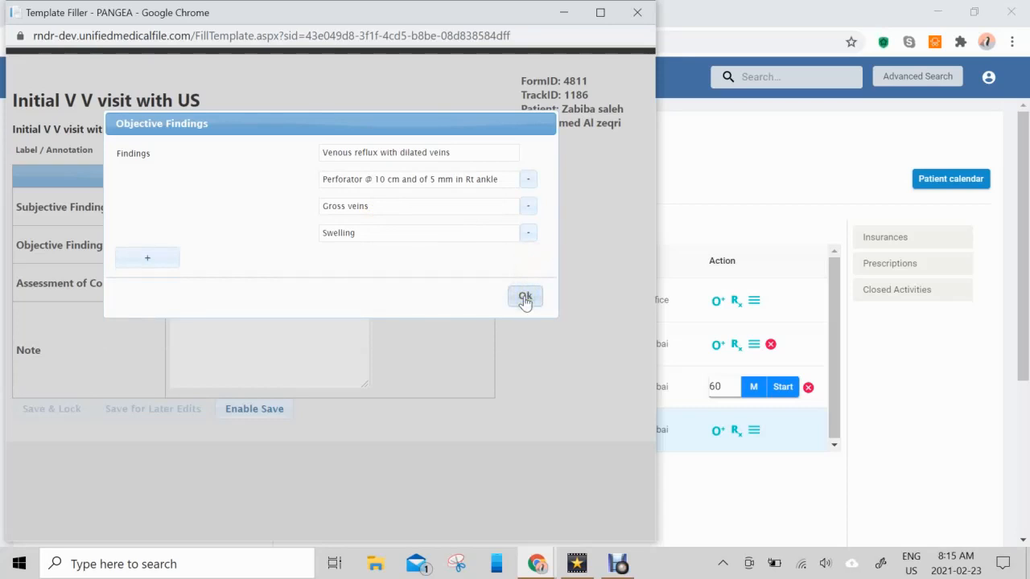
click(432, 231)
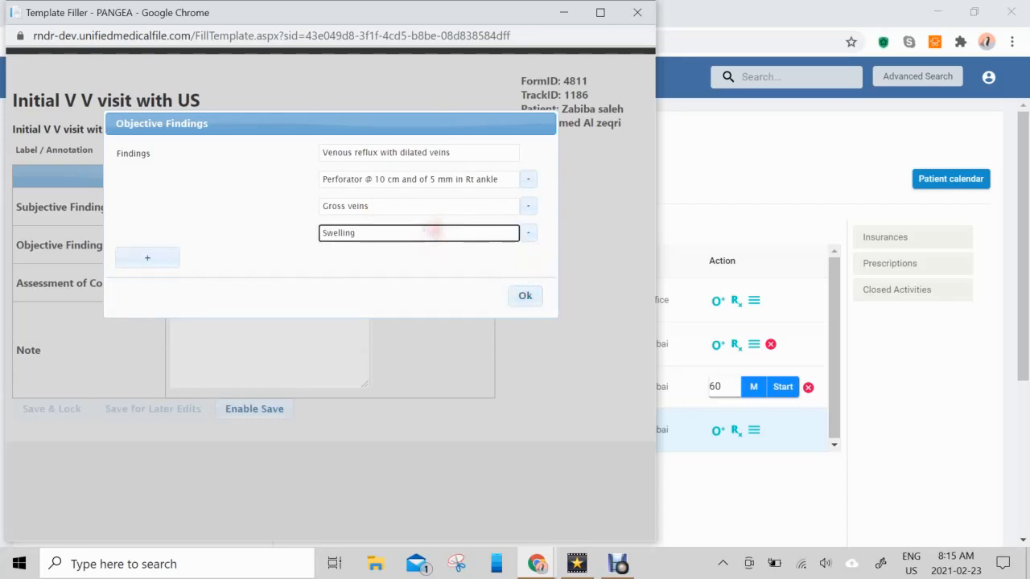
text(of the RT ankle)
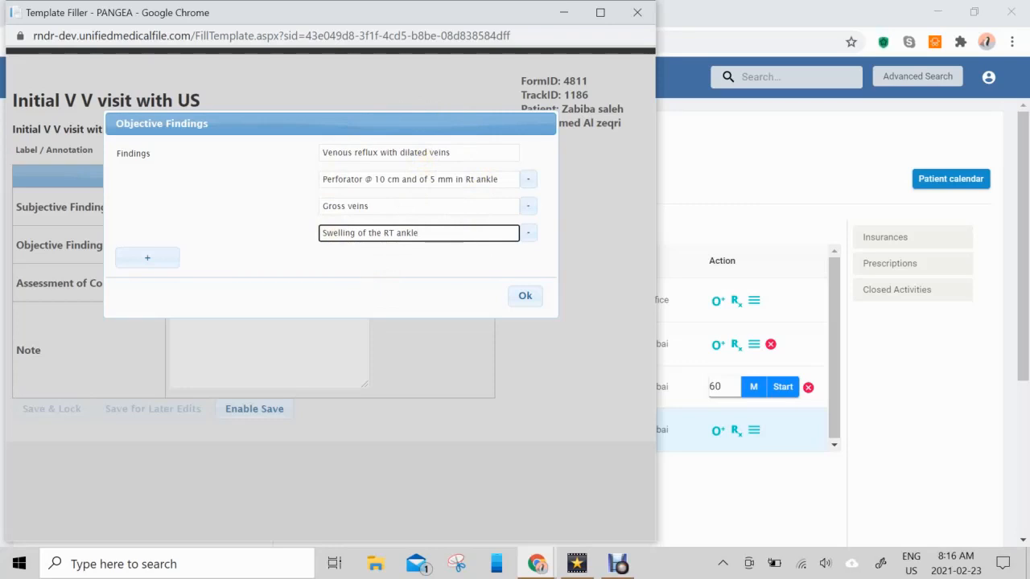
click(525, 296)
click(525, 297)
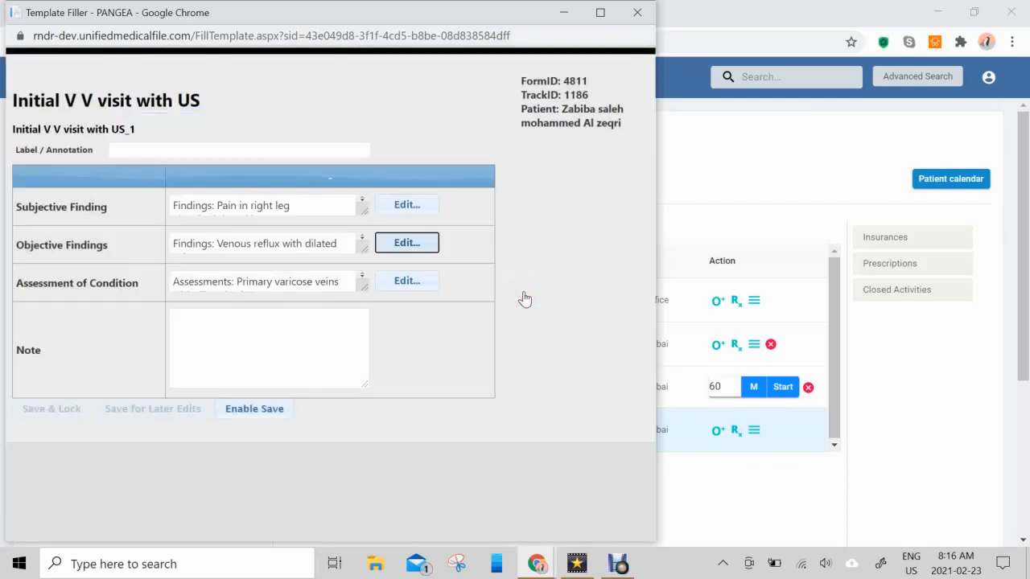
Review the Assessment of Condition entries and annotate the field with "finding documented through measuring of distance from medial malleolus"
click(403, 284)
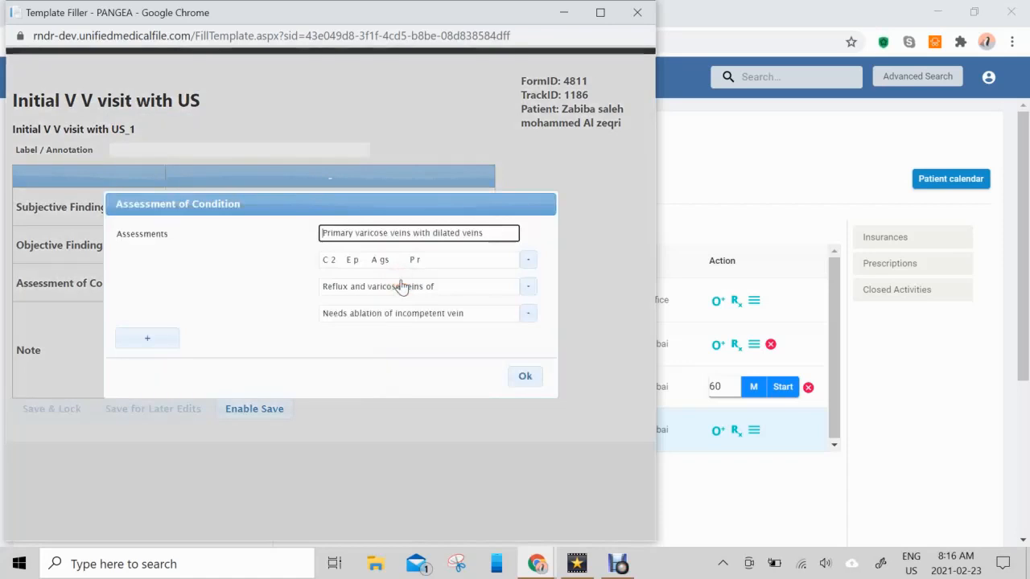
click(525, 378)
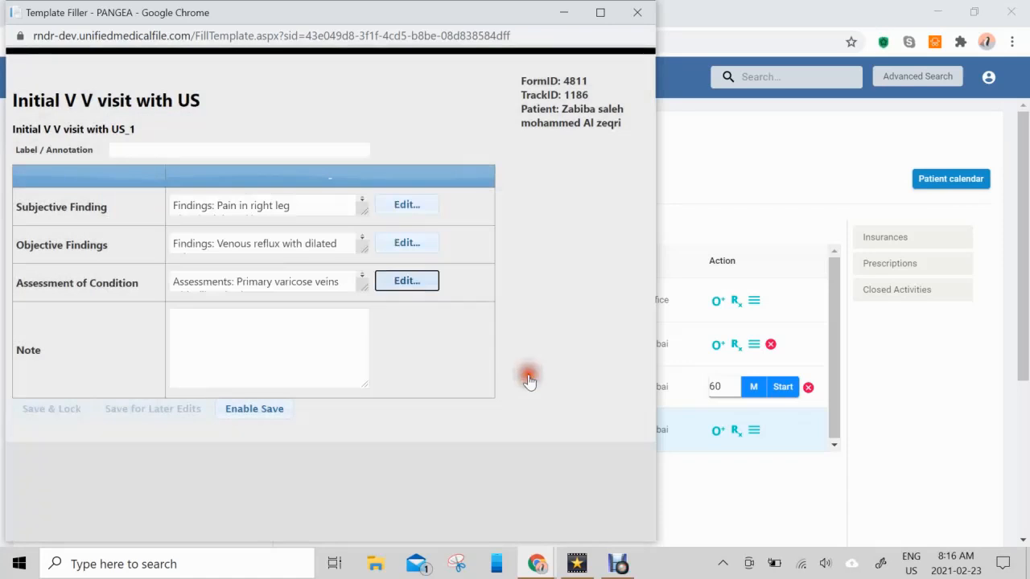
right_click(305, 280)
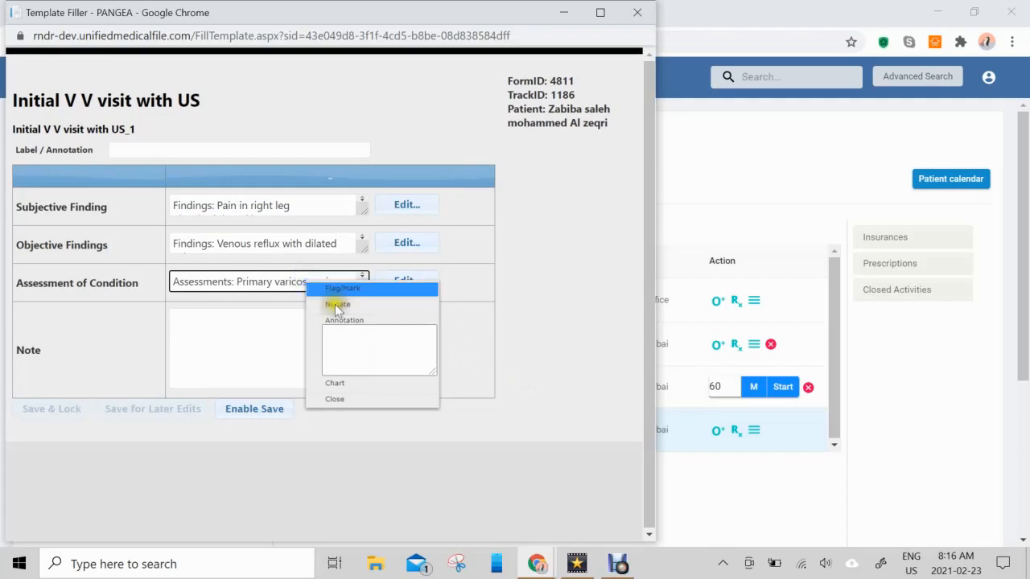
click(358, 333)
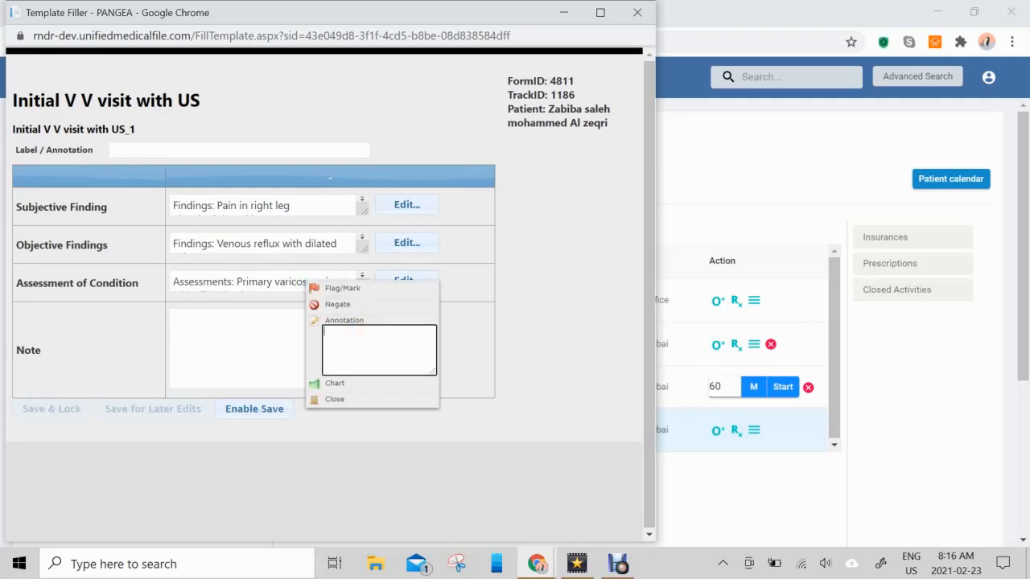
text(finding d)
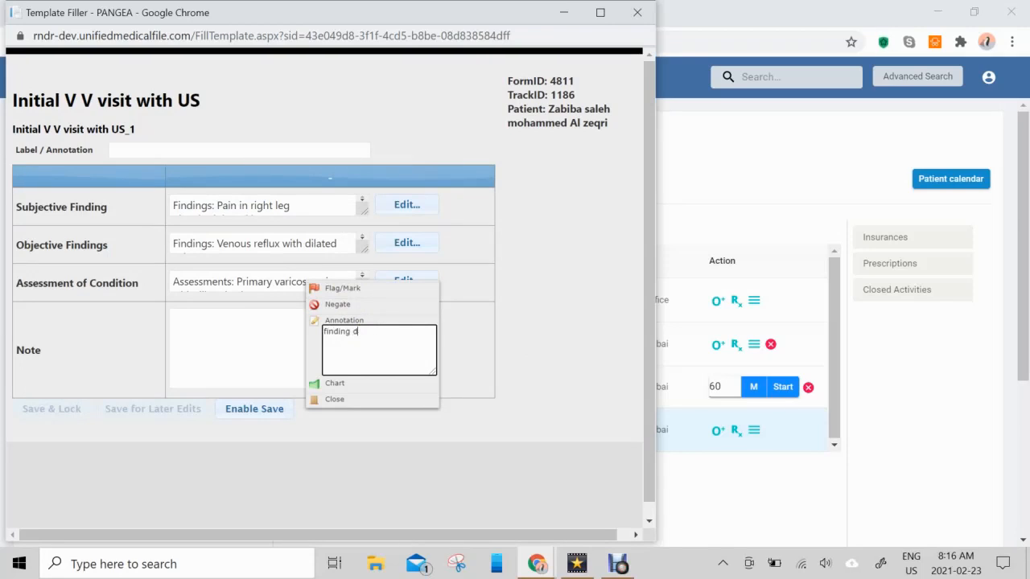
text(ocumented through measuring)
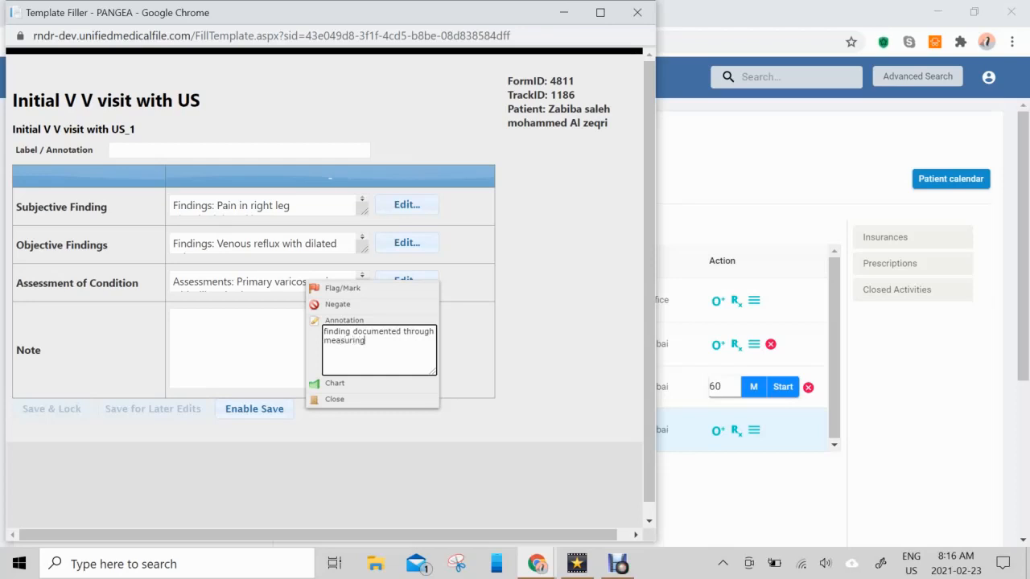
text( of distance from medial malleoulu)
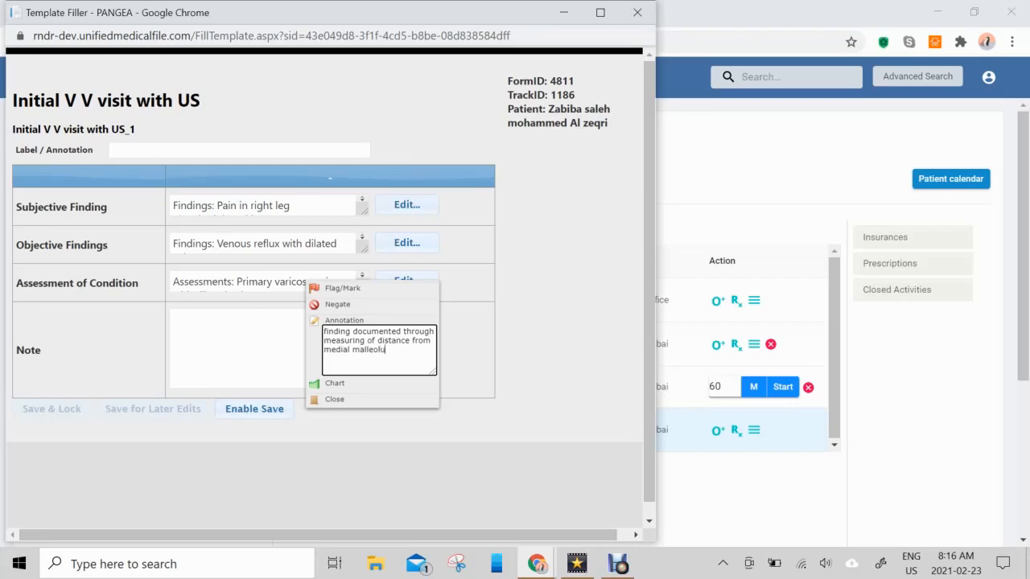
text(s)
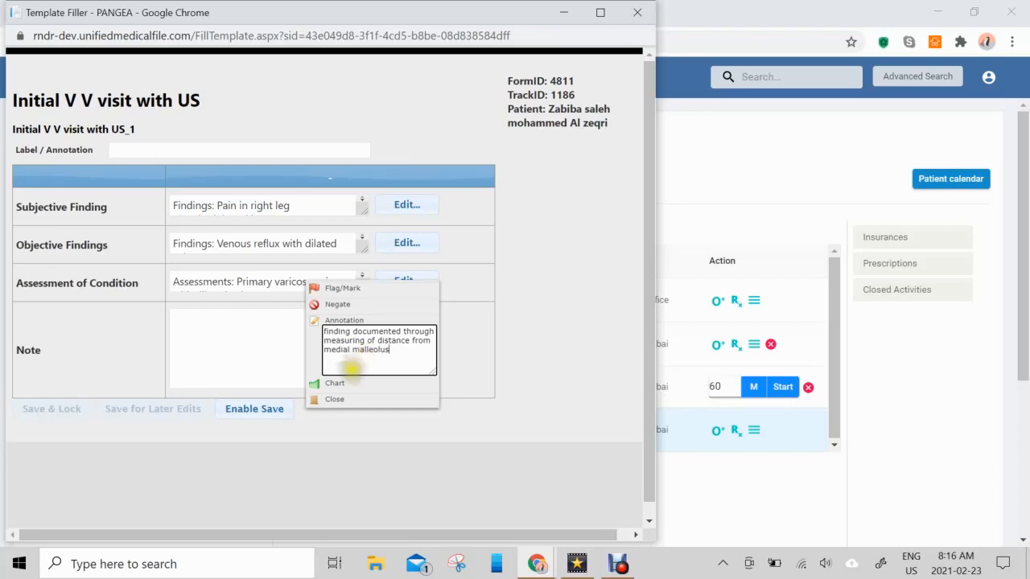
Fill the form's Label / Annotation field with "ulcer in RT ankle, needs an US study"
click(351, 400)
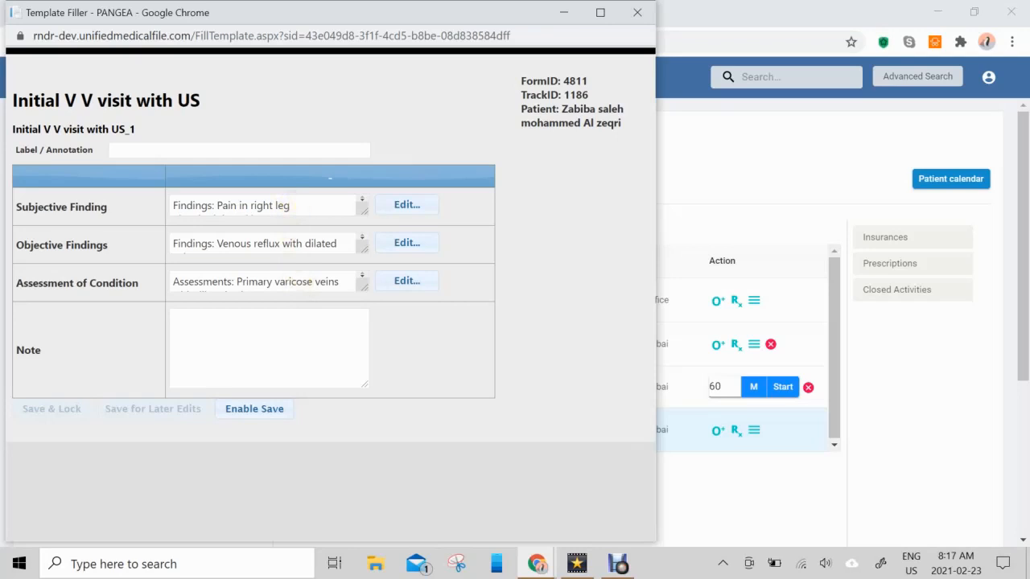
click(255, 331)
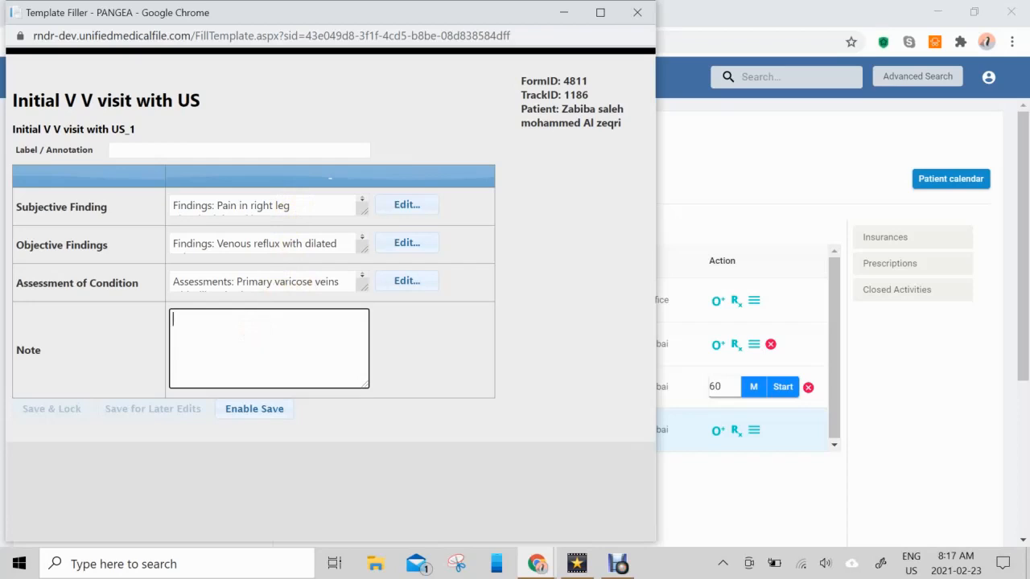
click(313, 149)
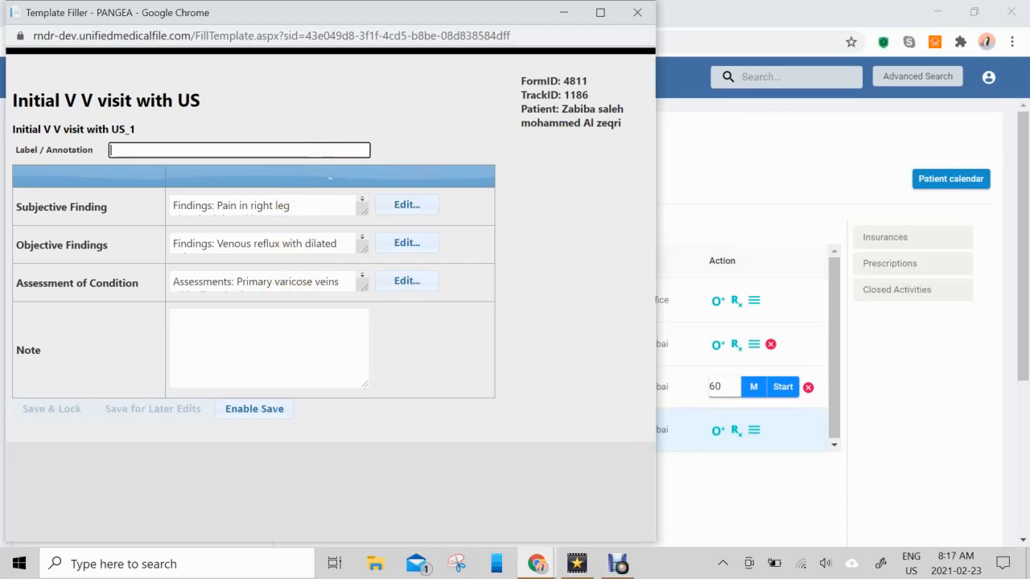
text(ulcer l)
text(n RT ank)
text(le, )
text(reed)
text(s )
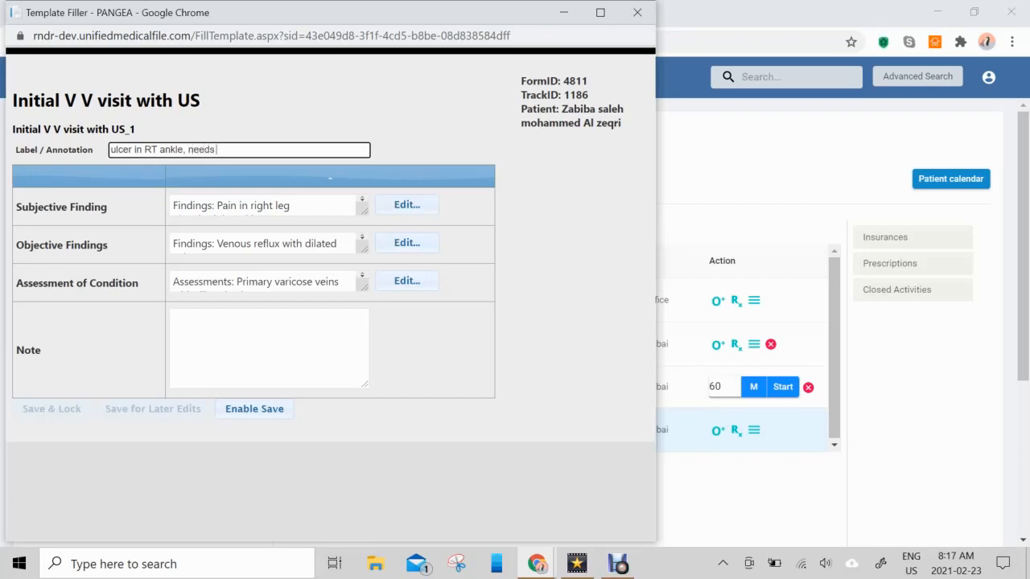
text(annu)
key(BackSpace)
text(S study)
Review the entries of the Subjective Finding and Objective Findings fields
click(423, 207)
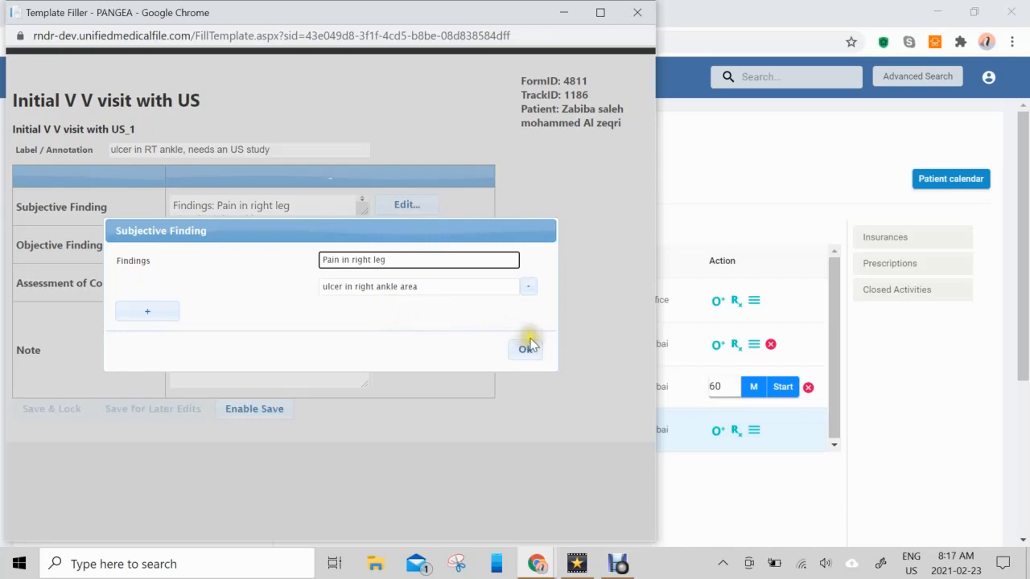
click(530, 347)
click(421, 251)
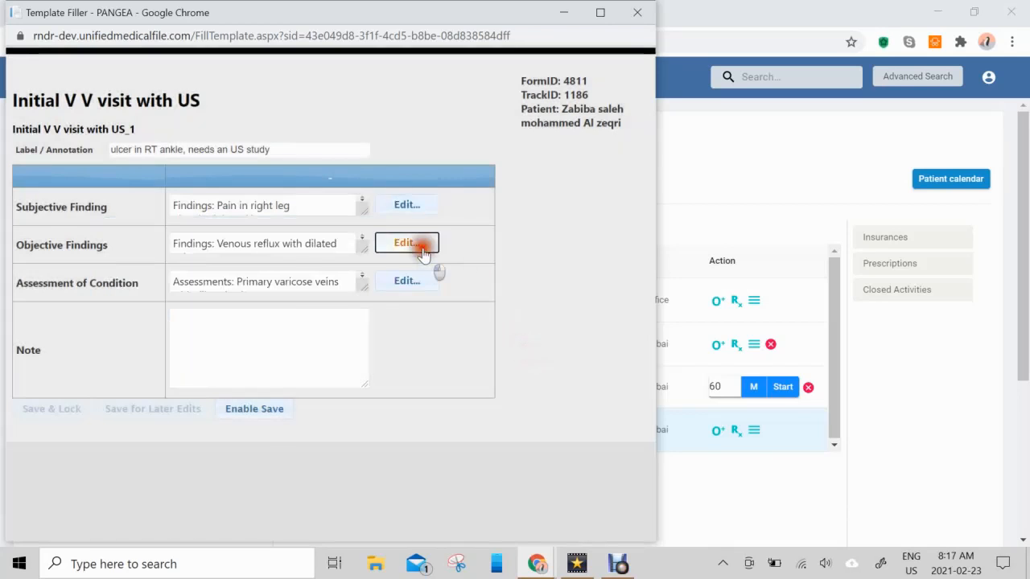
click(530, 381)
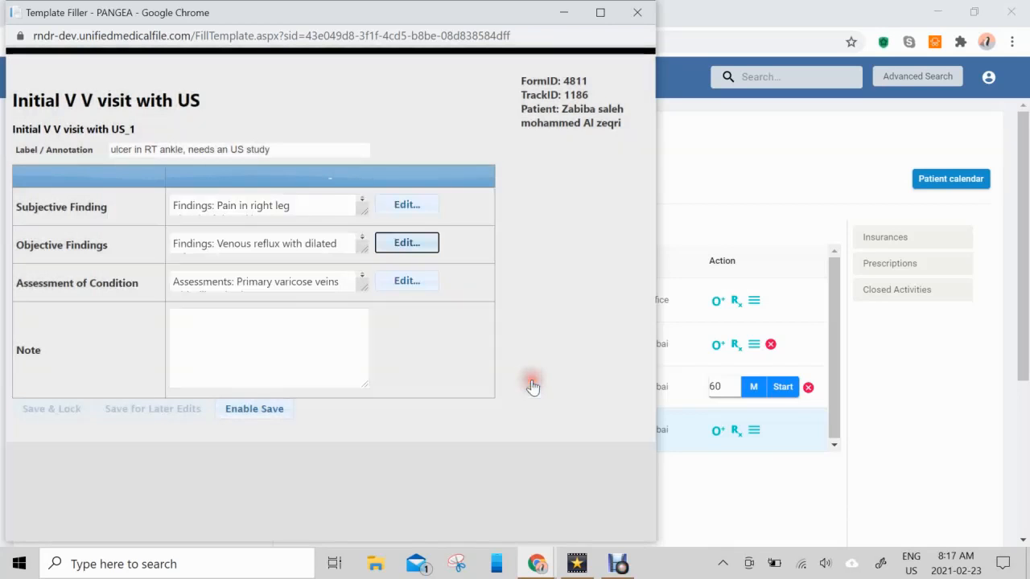
Extend the gross veins entry in the Objective Findings to "Gross veins in RT leg anteromedial" and confirm the findings
click(419, 244)
click(399, 286)
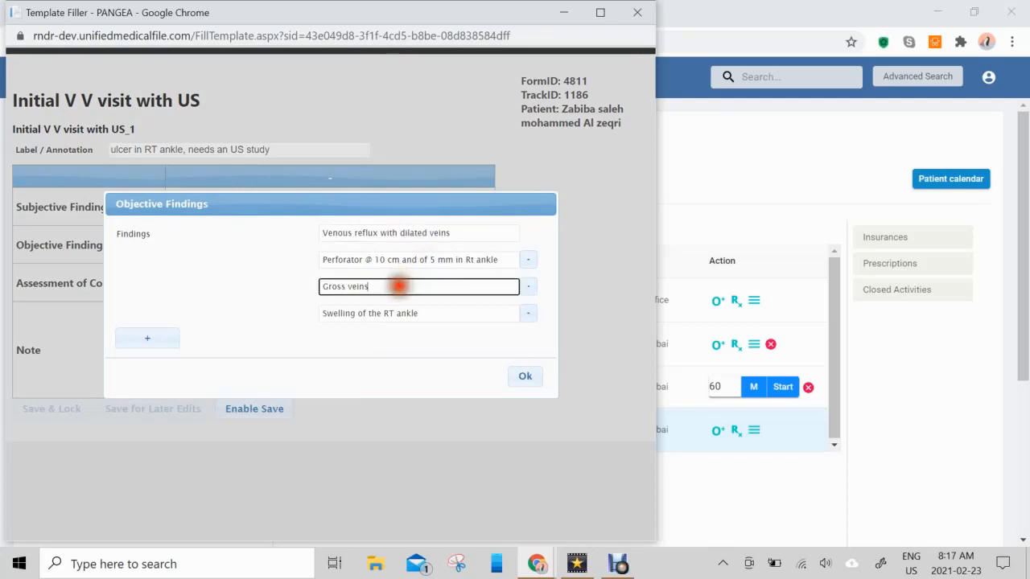
text(in R)
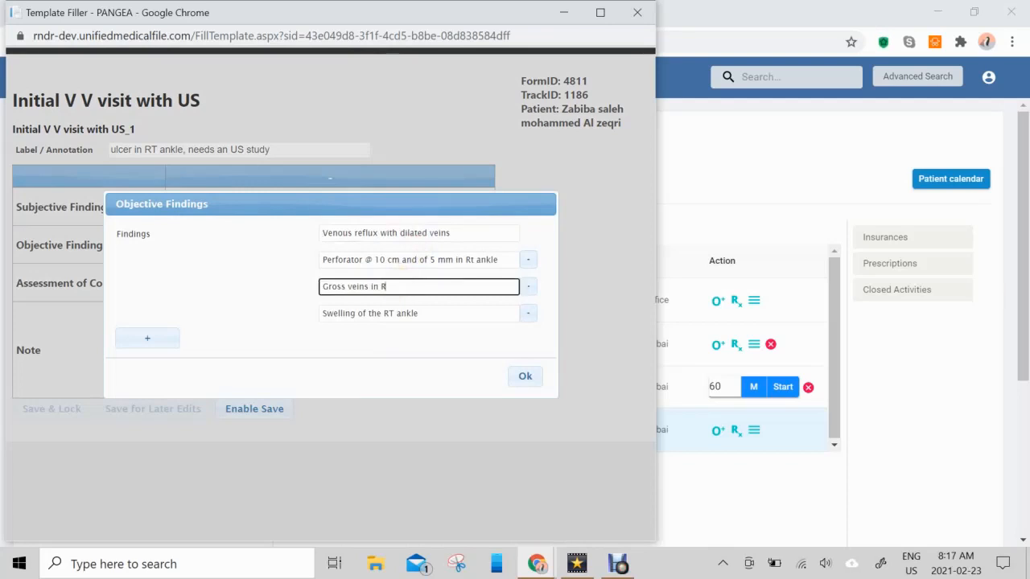
text(T leg anteromedial)
click(519, 375)
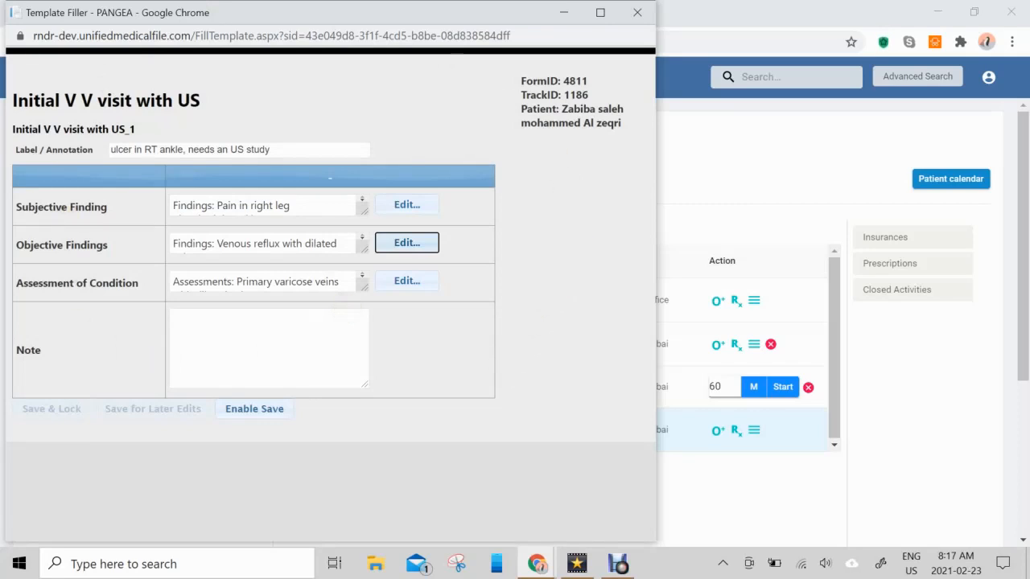
Enable saving on the form, and open and cancel the PIN verification for saving and locking it
click(254, 410)
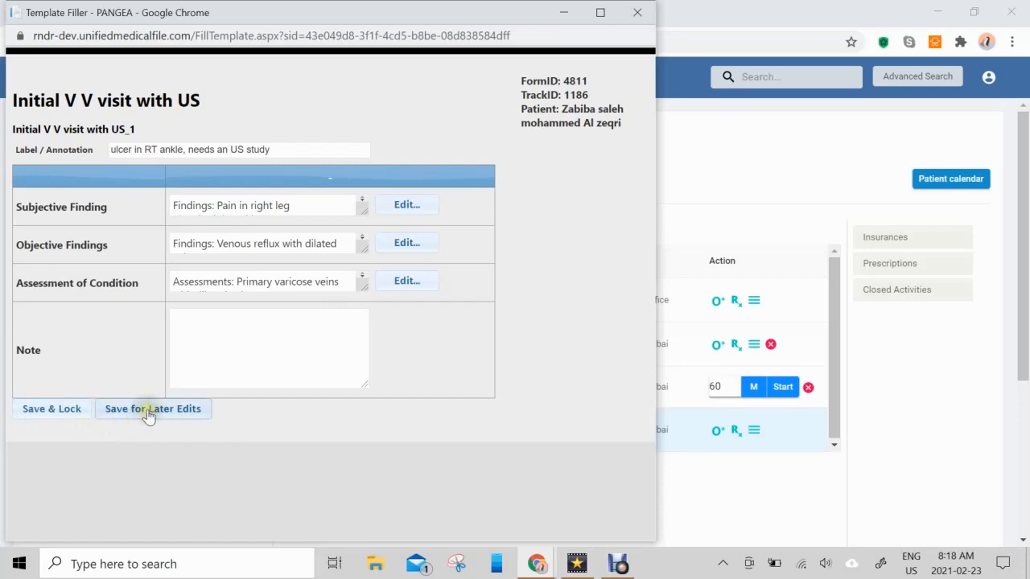
click(53, 411)
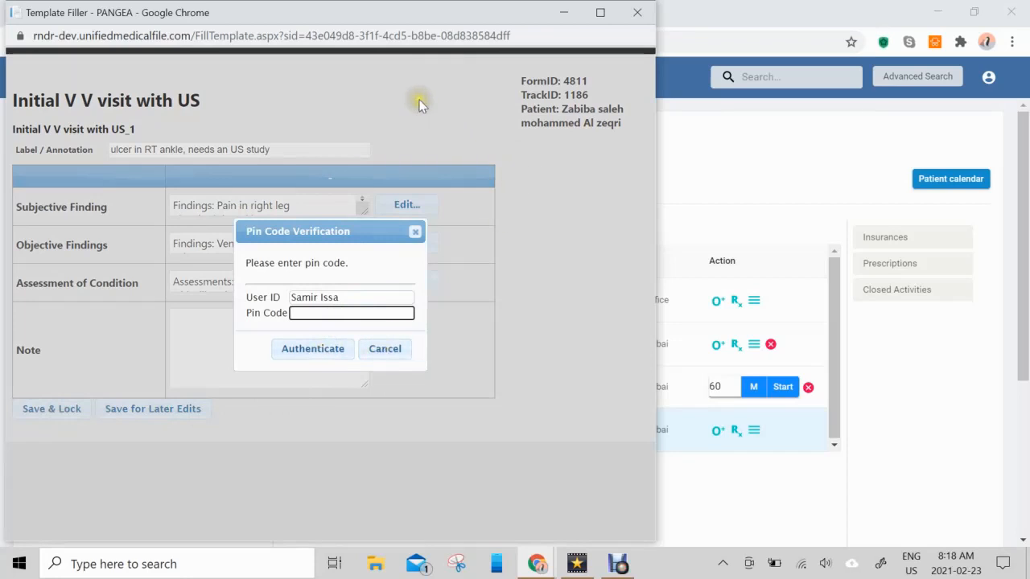
click(384, 349)
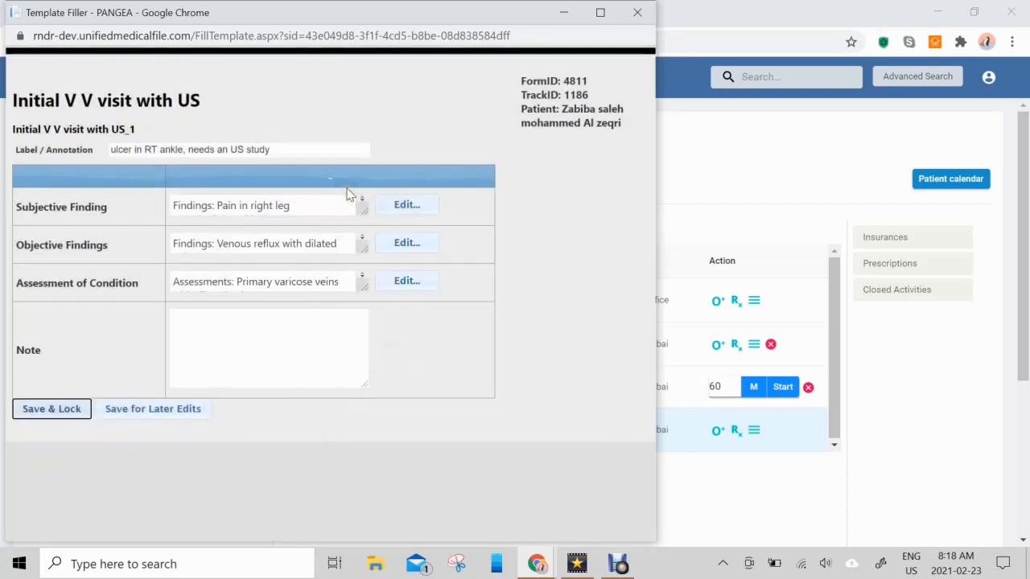
Enter "needs US" as the form's Note and save the form for later edits
click(283, 318)
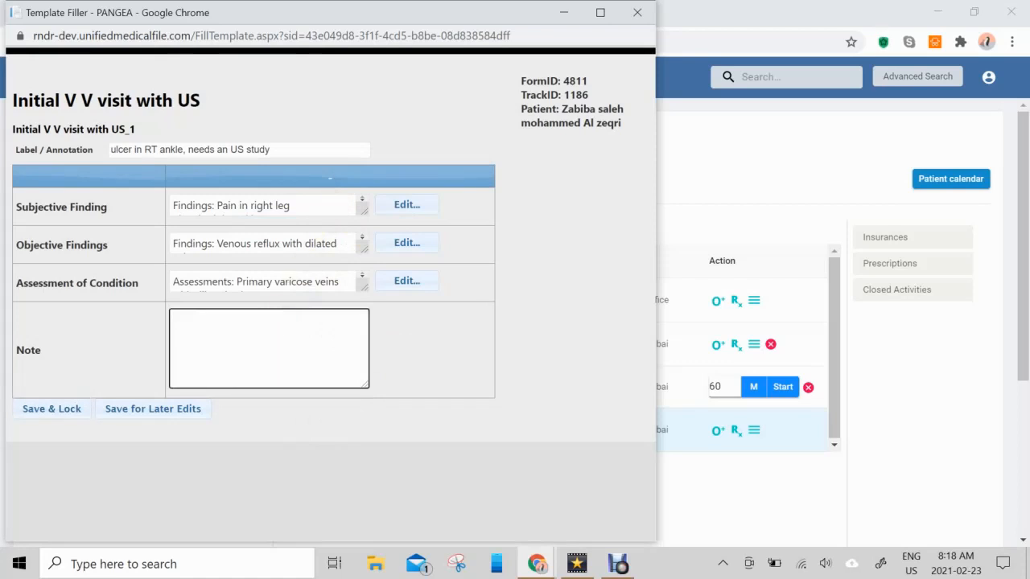
text(needs US)
click(193, 410)
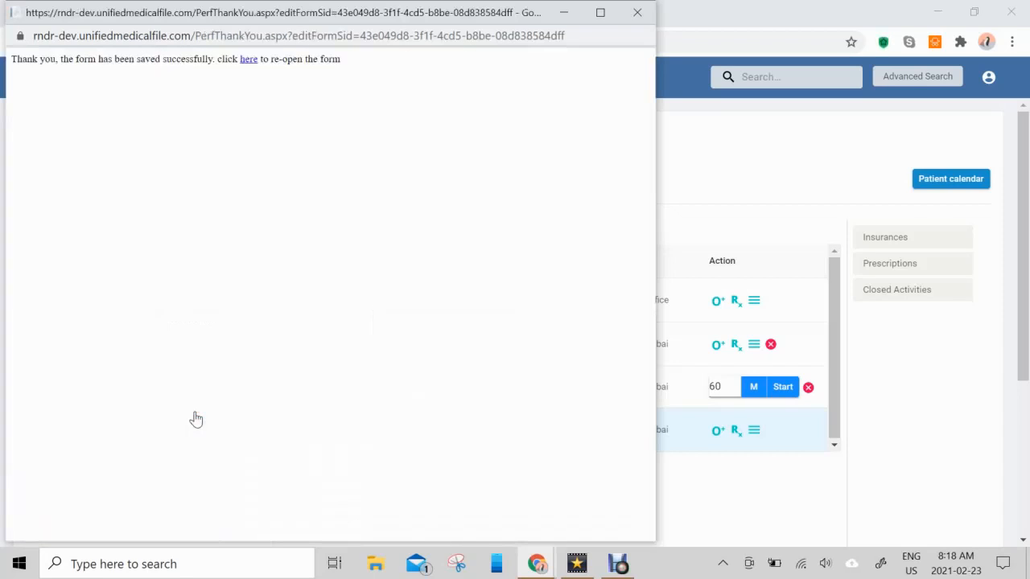
Re-open the saved form and review its Subjective Finding, Objective Findings and Assessment of Condition entries
click(250, 61)
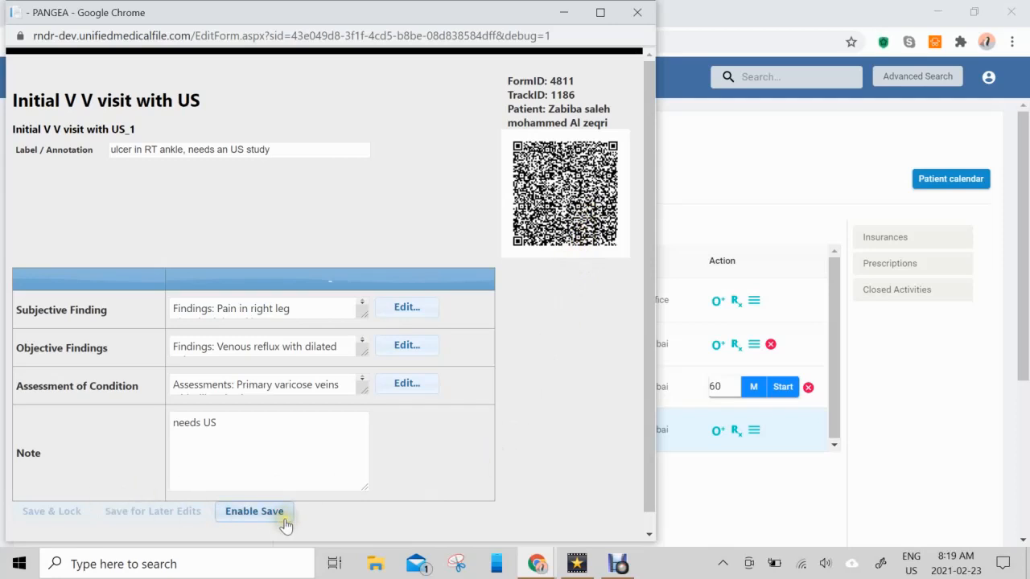
click(411, 313)
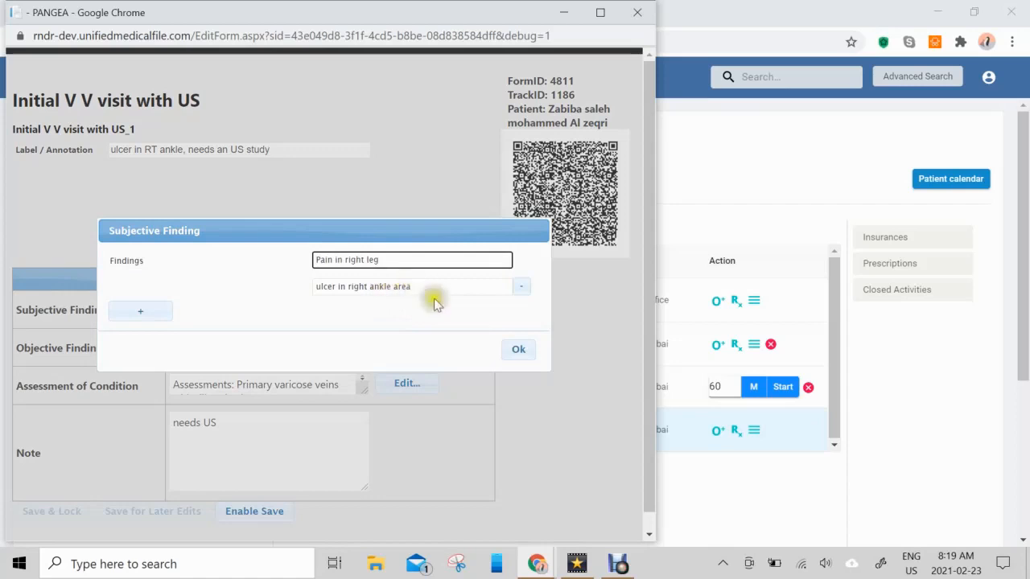
click(518, 349)
click(418, 348)
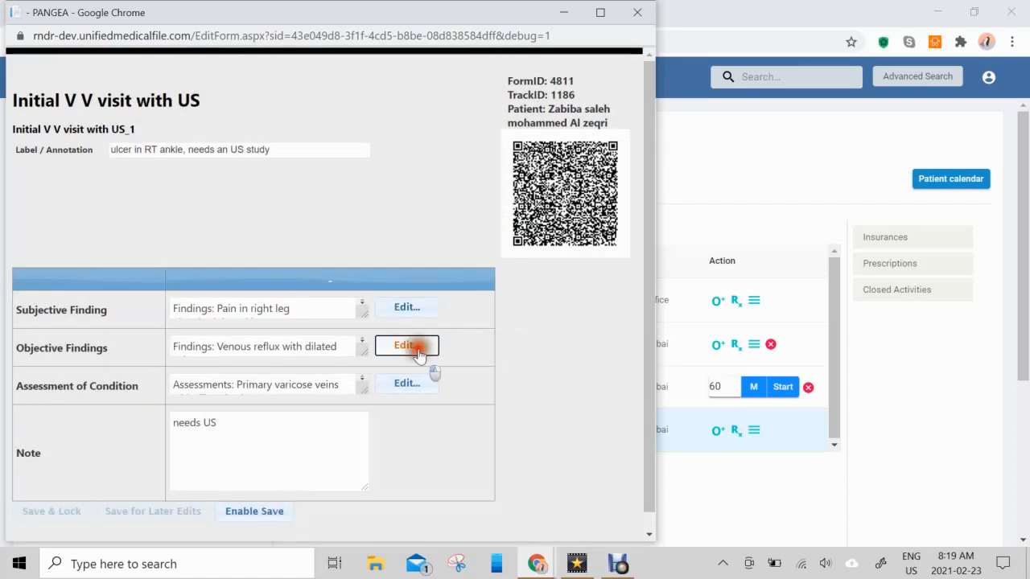
click(529, 382)
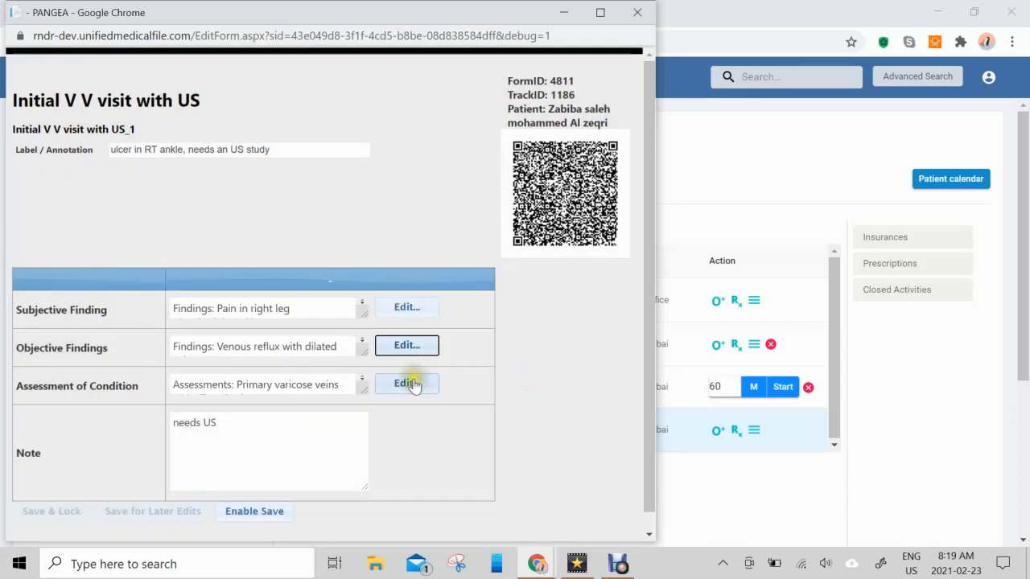
click(412, 384)
click(515, 375)
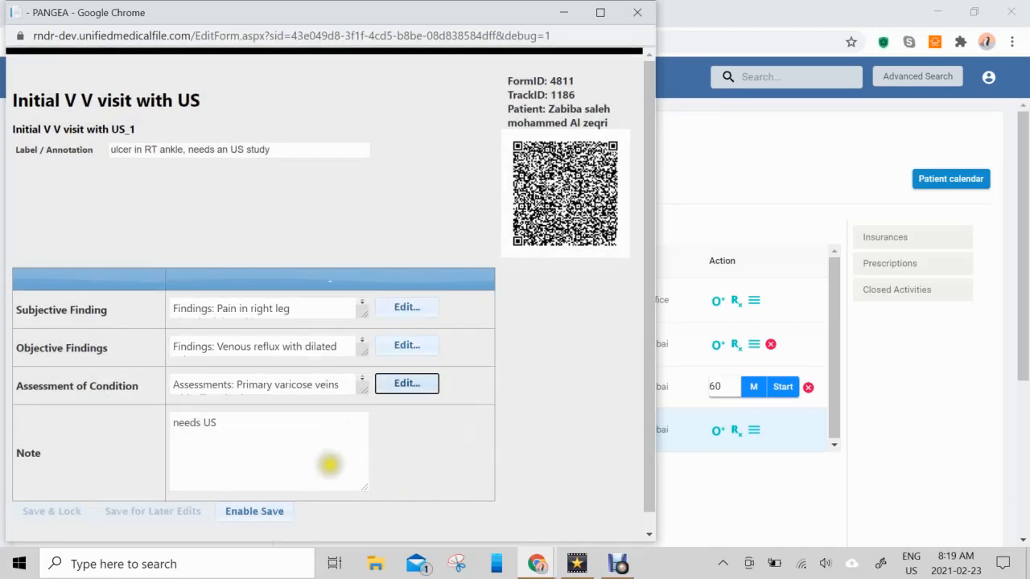
Enable saving on the re-opened form, save it for later edits and close its window
scroll(576, 400, down, 1)
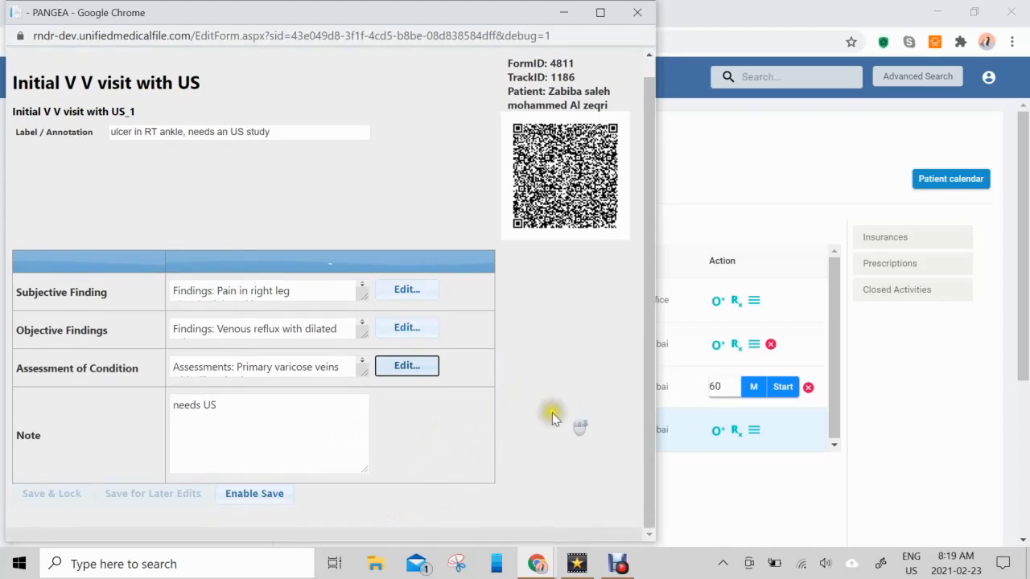
click(249, 497)
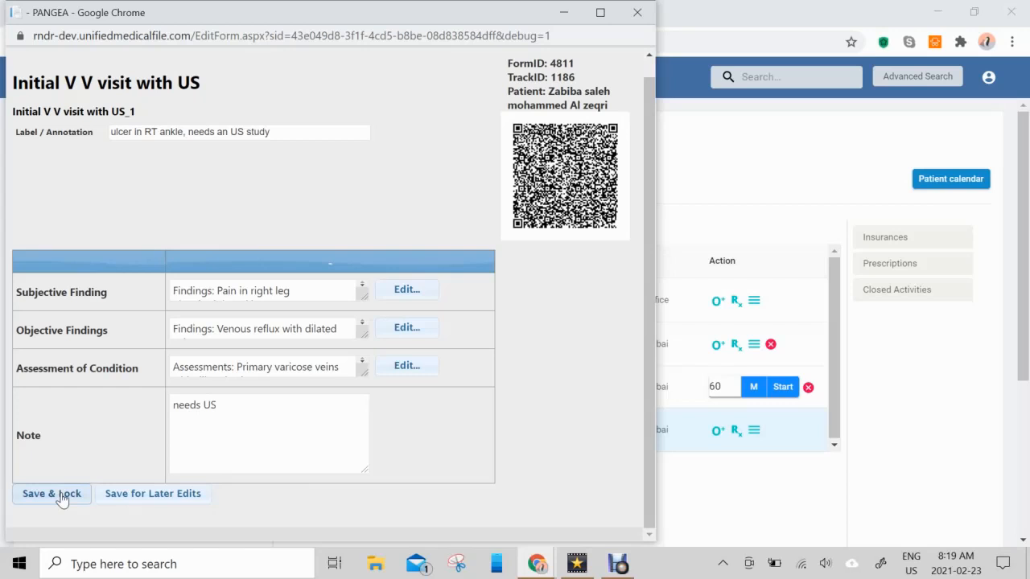
click(165, 495)
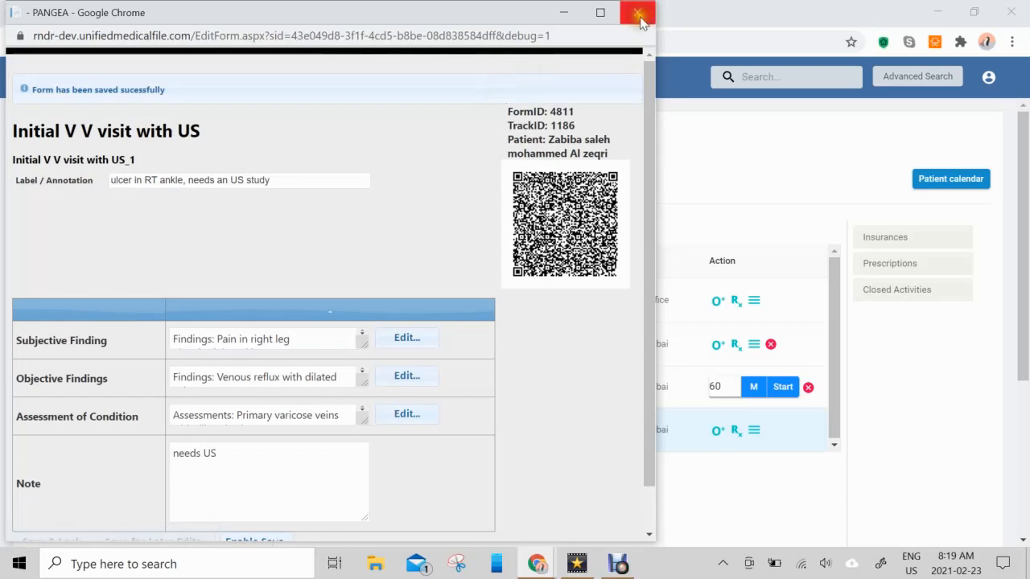
click(638, 13)
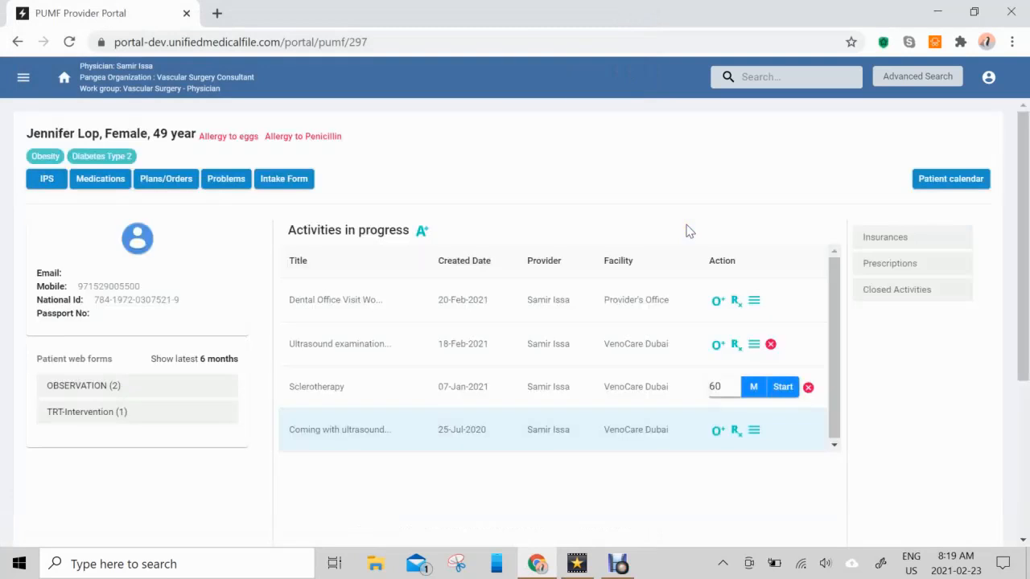
Open the Initial V V visit with US form of the patient's 25-Jul-2020 activity
drag(710, 387, 753, 397)
click(760, 439)
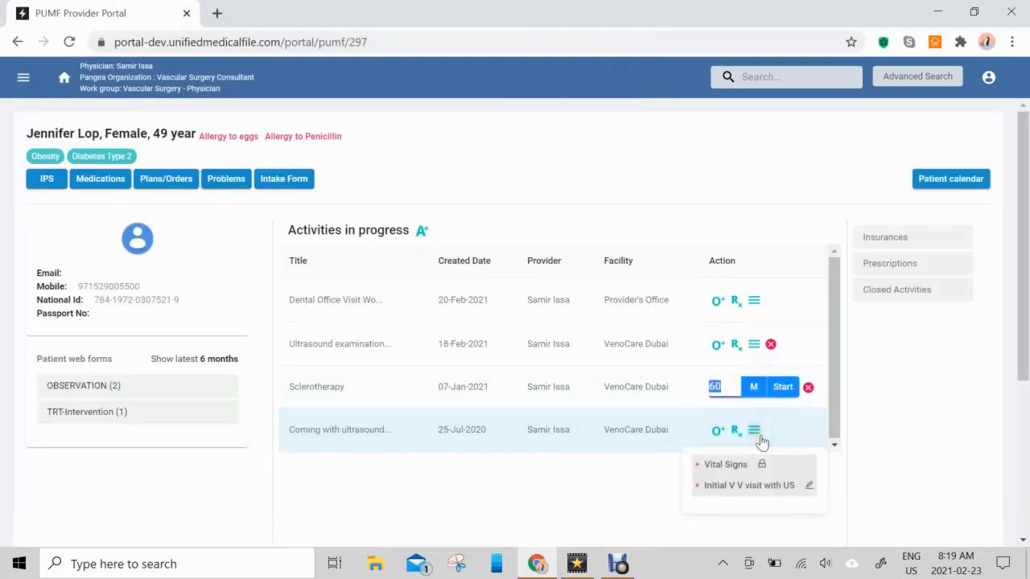
click(761, 436)
click(782, 488)
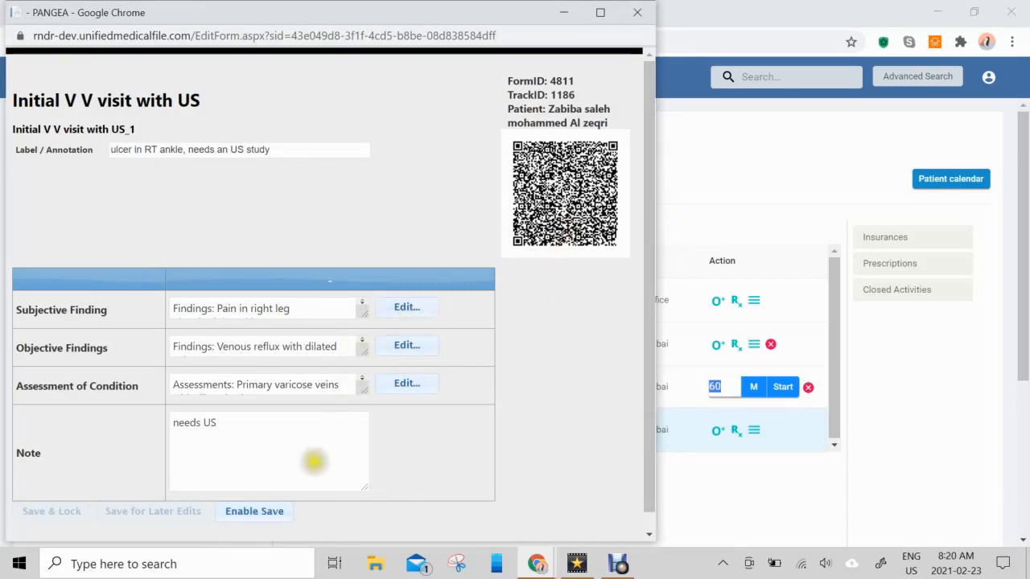
Save and lock the form by authenticating with the physician's PIN code, and close its window
click(268, 512)
click(56, 511)
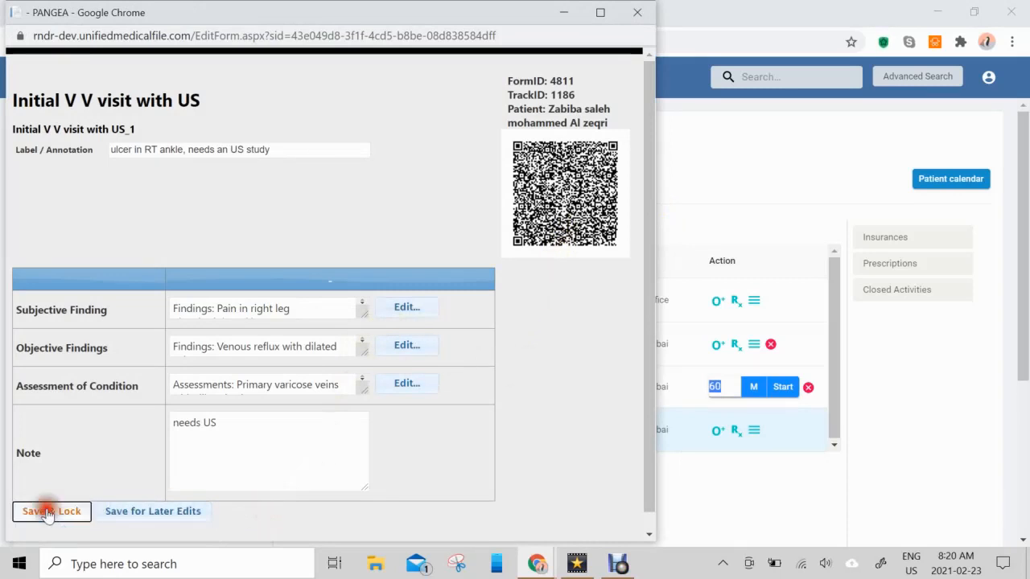
click(355, 307)
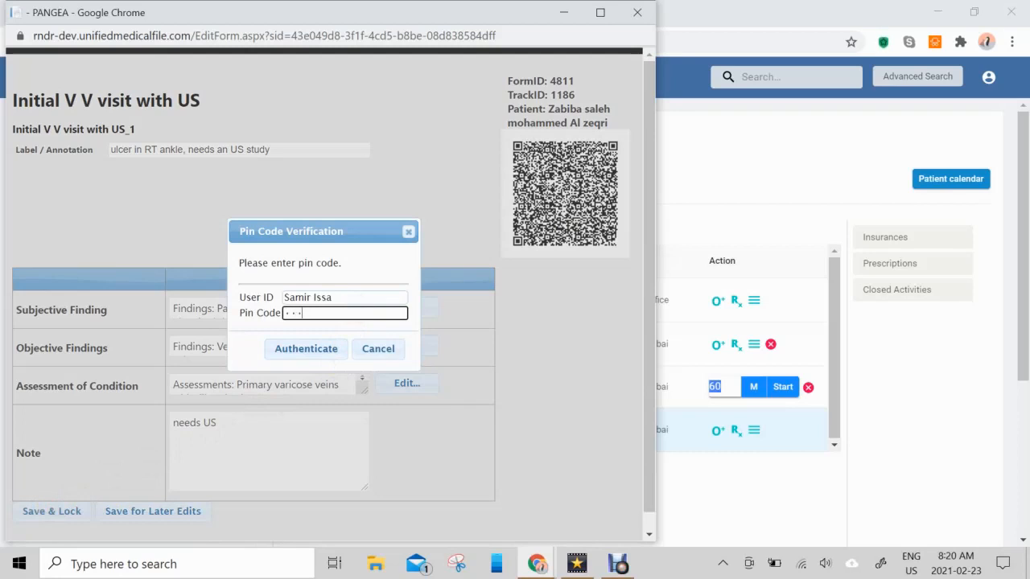
click(306, 348)
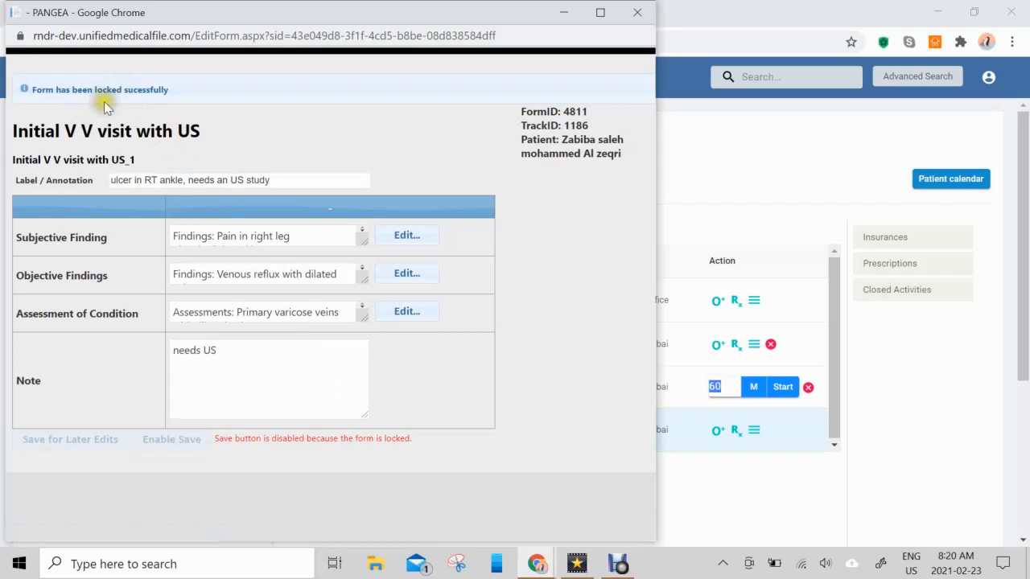
click(637, 14)
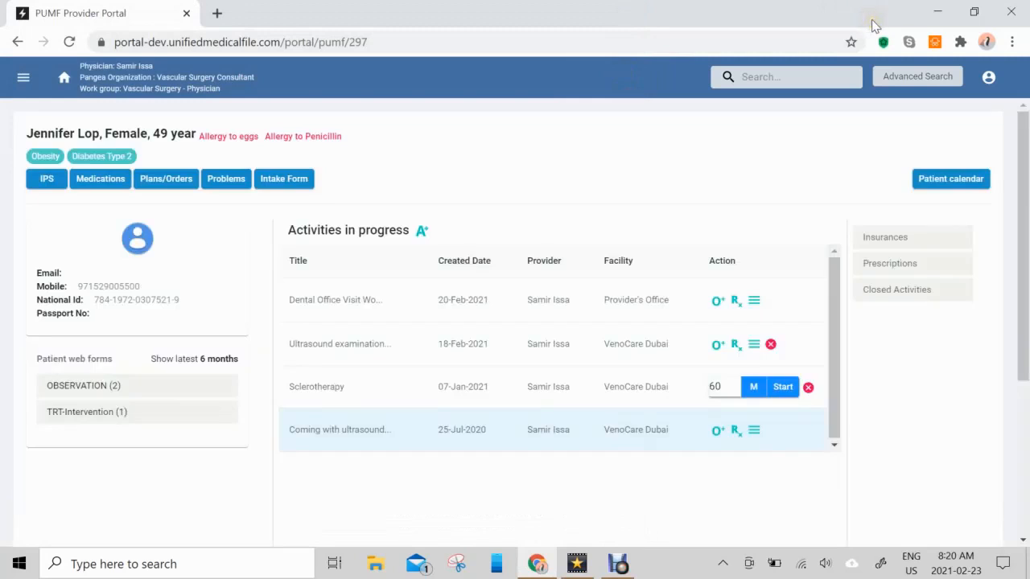
Open the locked Initial V V visit with US form from the 25-Jul-2020 activity
click(754, 432)
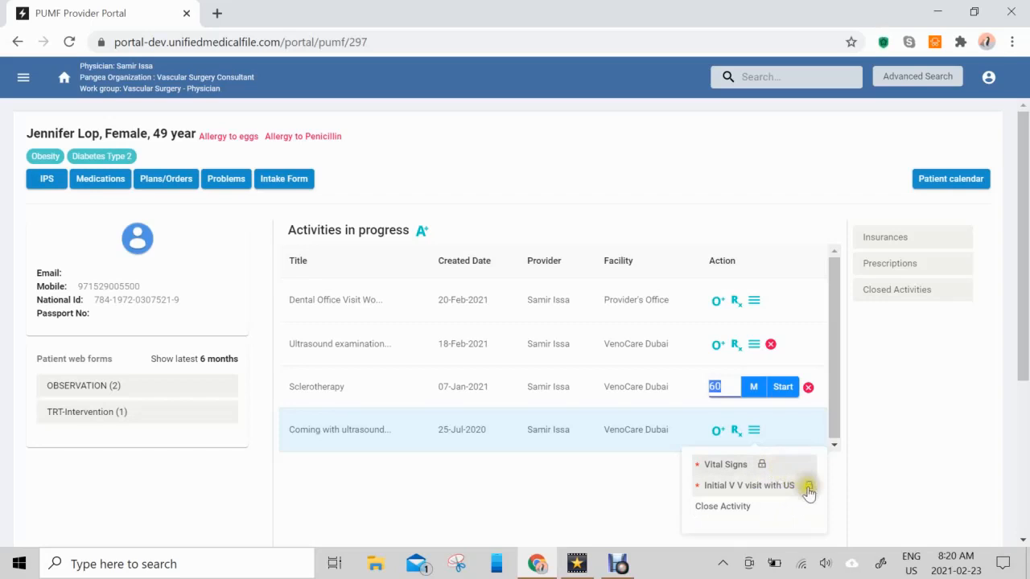
click(753, 482)
click(761, 487)
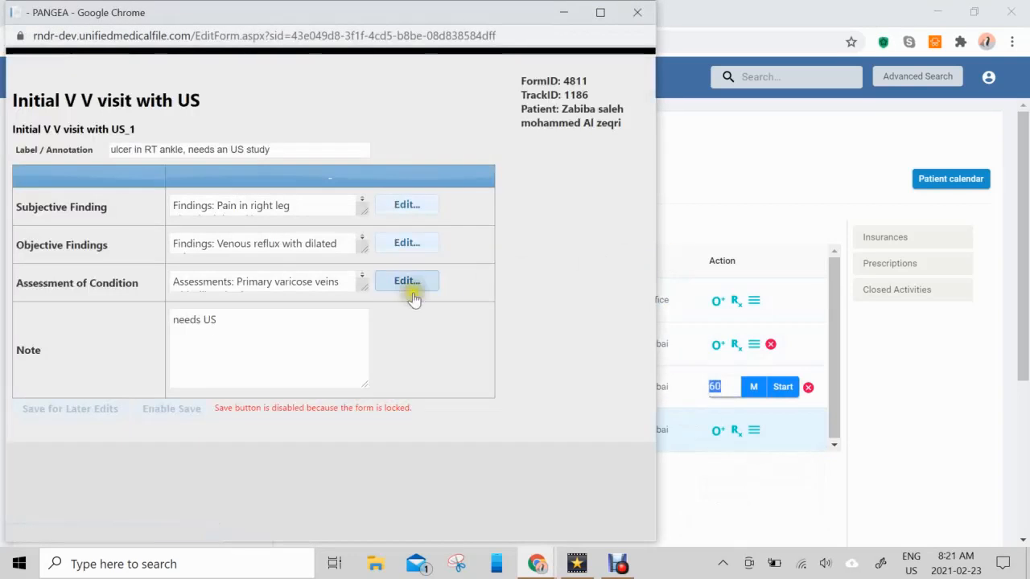
Try to remove "P r" from the second Assessment of Condition entry in the locked form
click(338, 334)
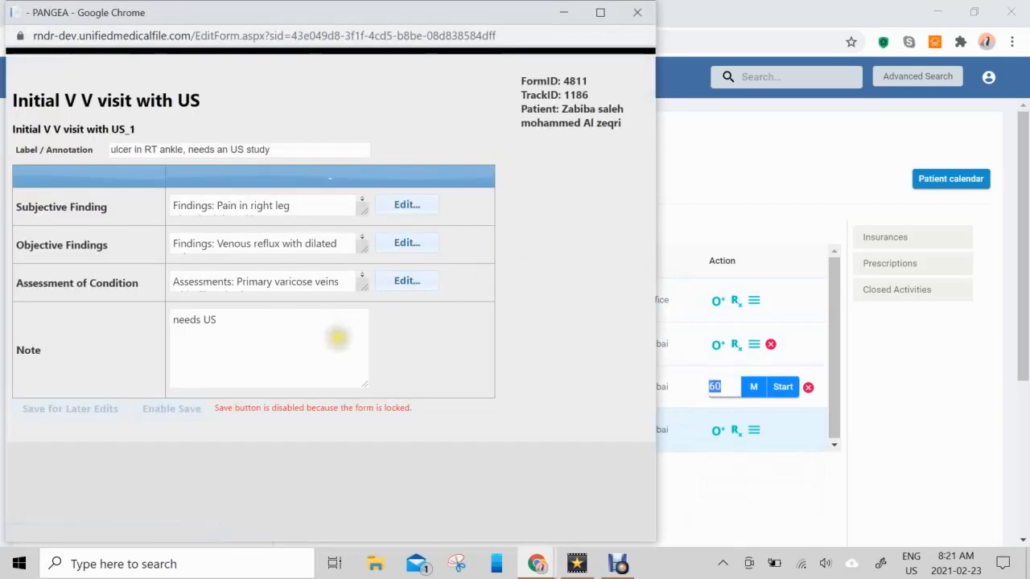
click(403, 282)
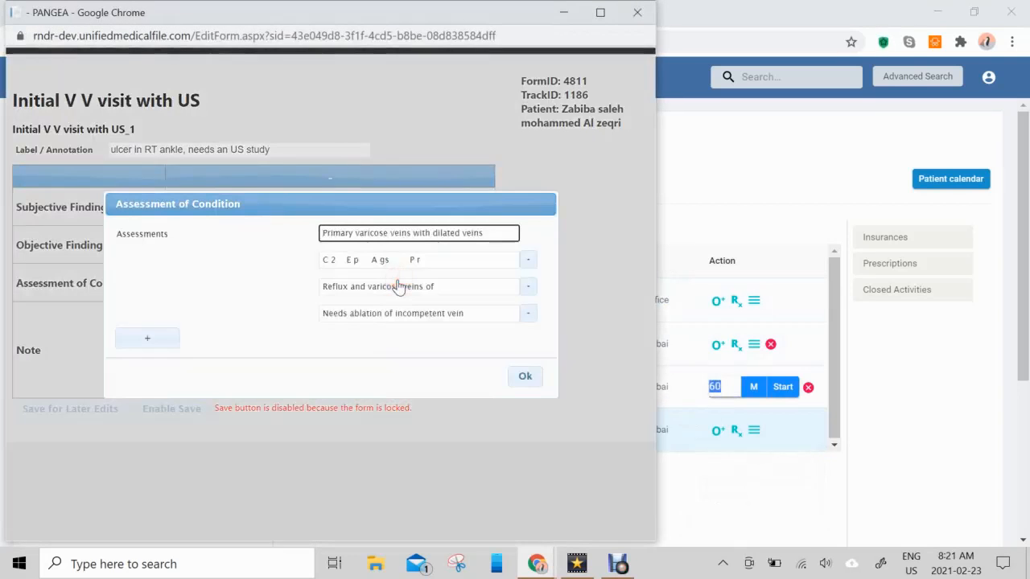
click(419, 259)
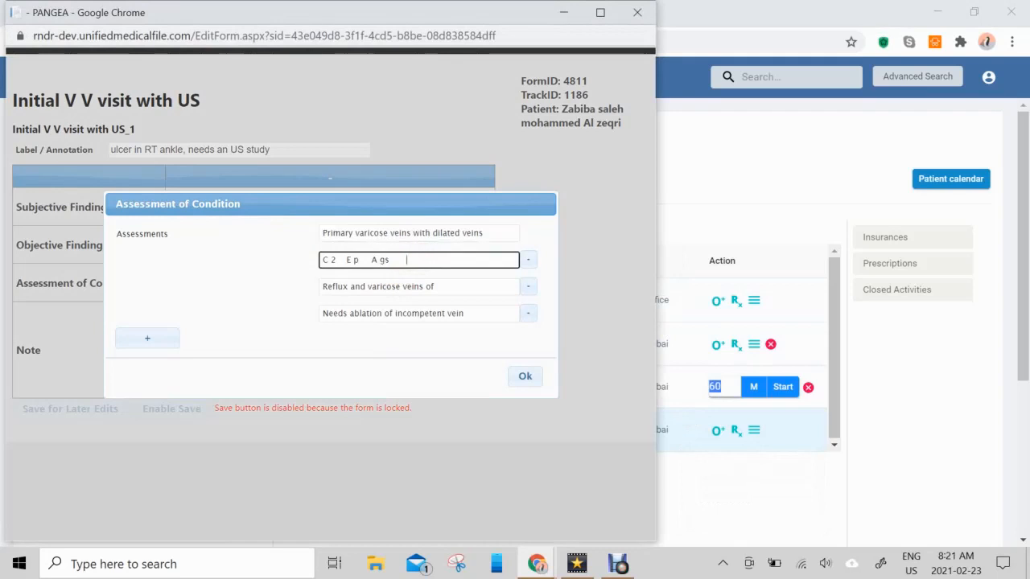
click(525, 376)
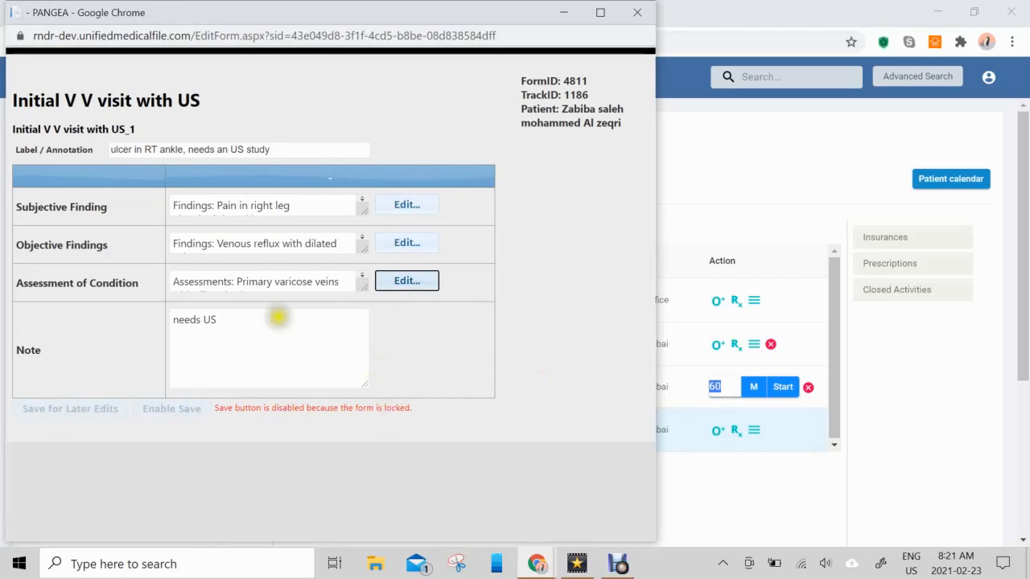
Close the locked form's window and open the list of forms and actions for the 25-Jul-2020 activity
click(637, 15)
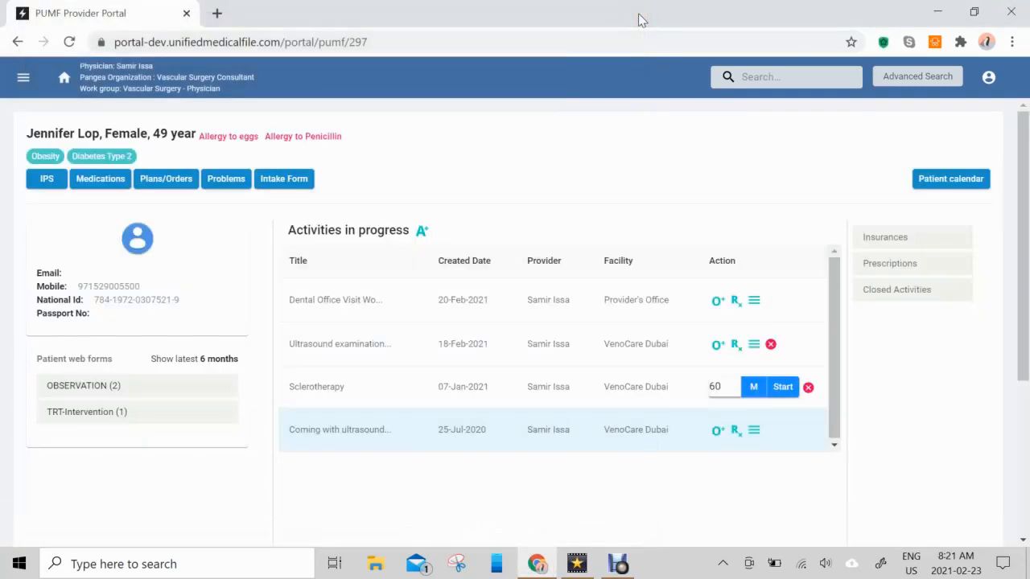
click(753, 431)
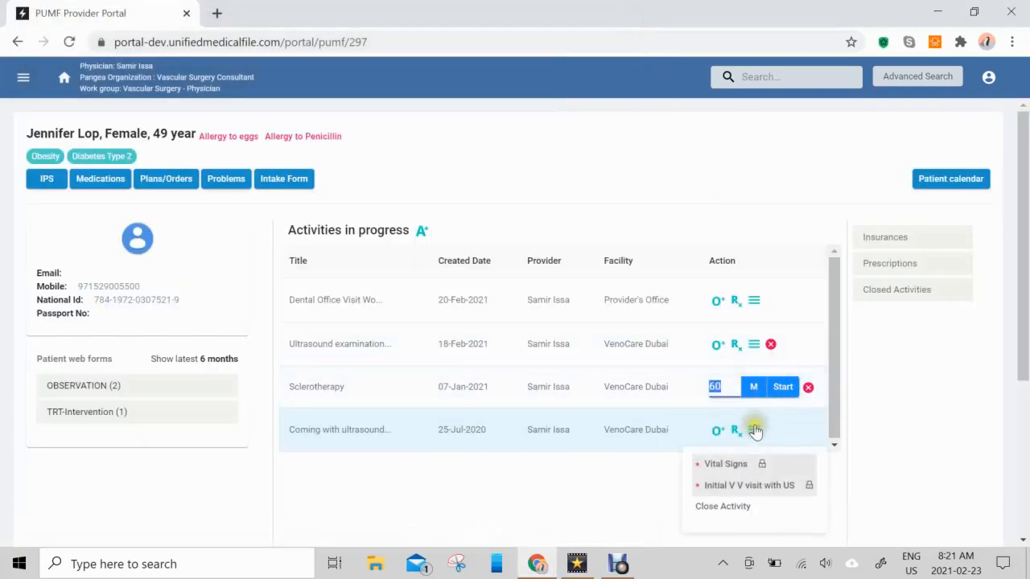